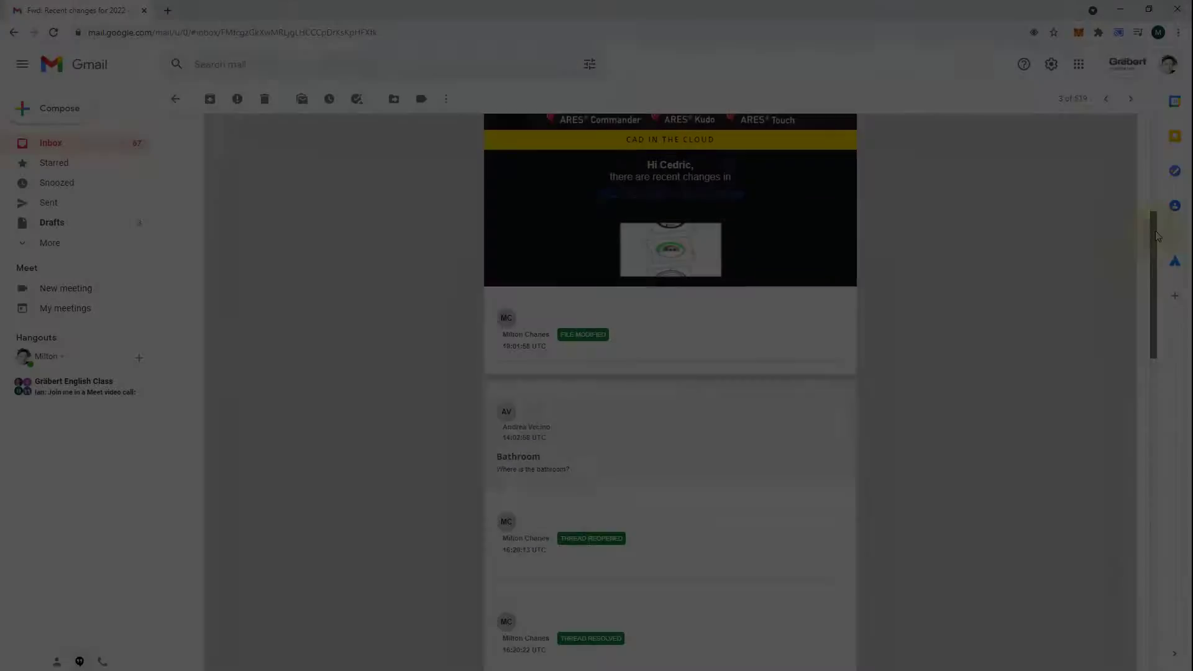
# Step: Open 2022 - MC Trinity - Control Tower.dwg from the Gmail link in ARES Commander via Kudo
pyautogui.moveTo(1157, 236); pyautogui.dragTo(1154, 389)
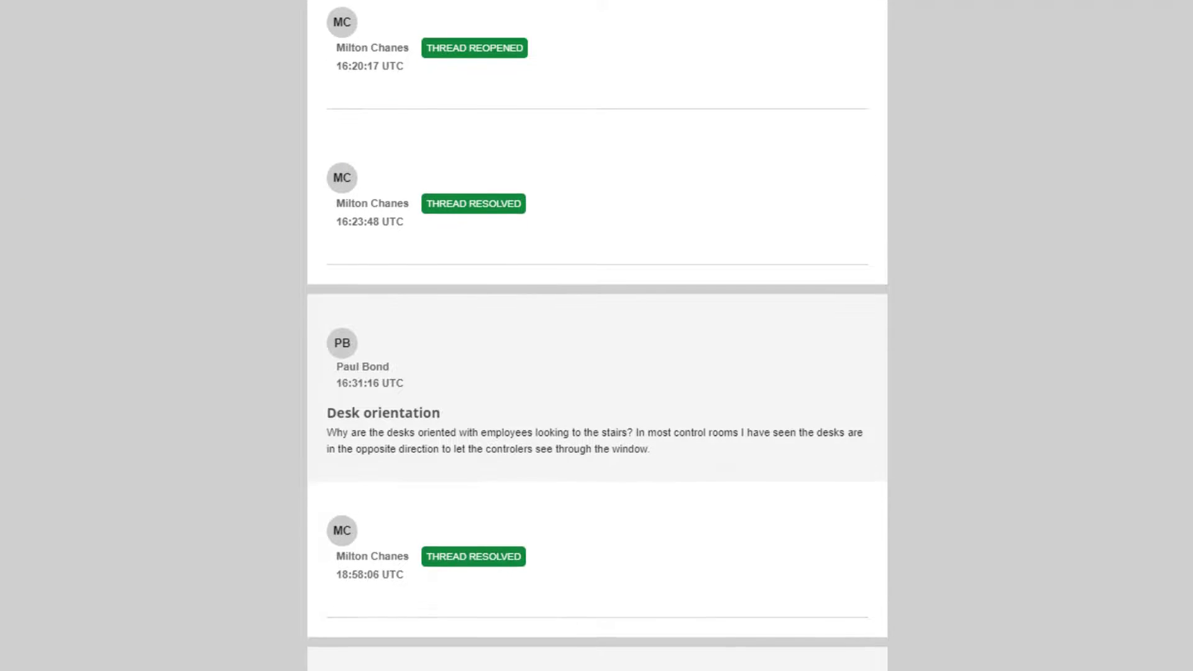
pyautogui.scroll(-10, 549, 665)
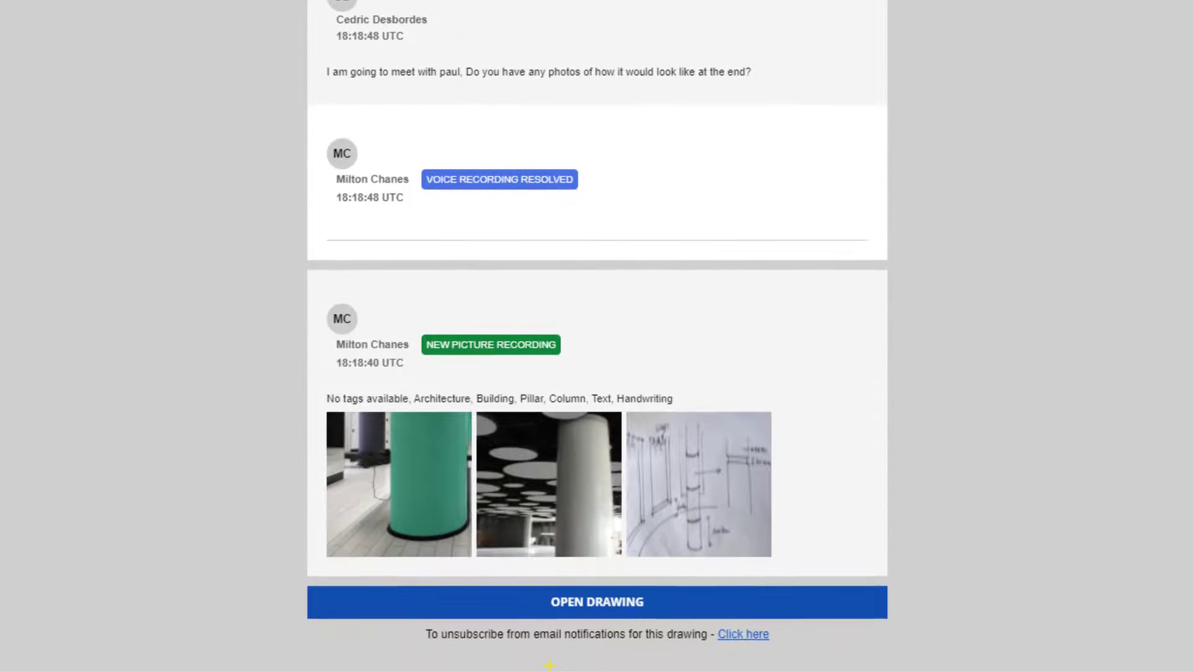
pyautogui.scroll(-3, 596, 373)
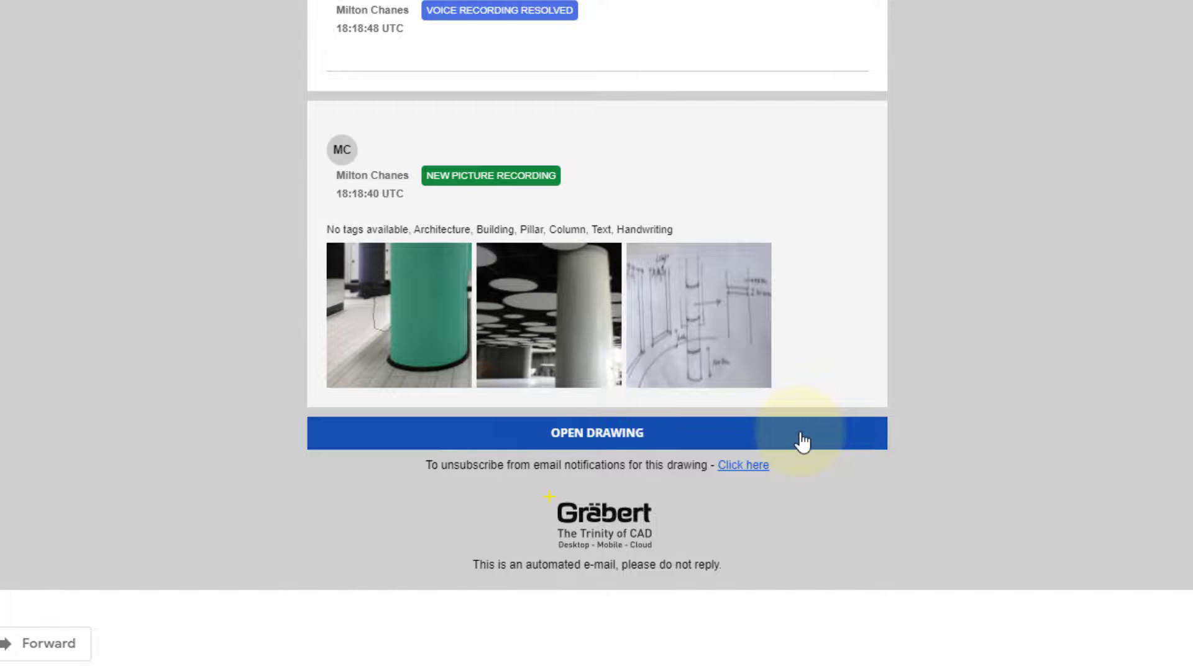
pyautogui.click(801, 441)
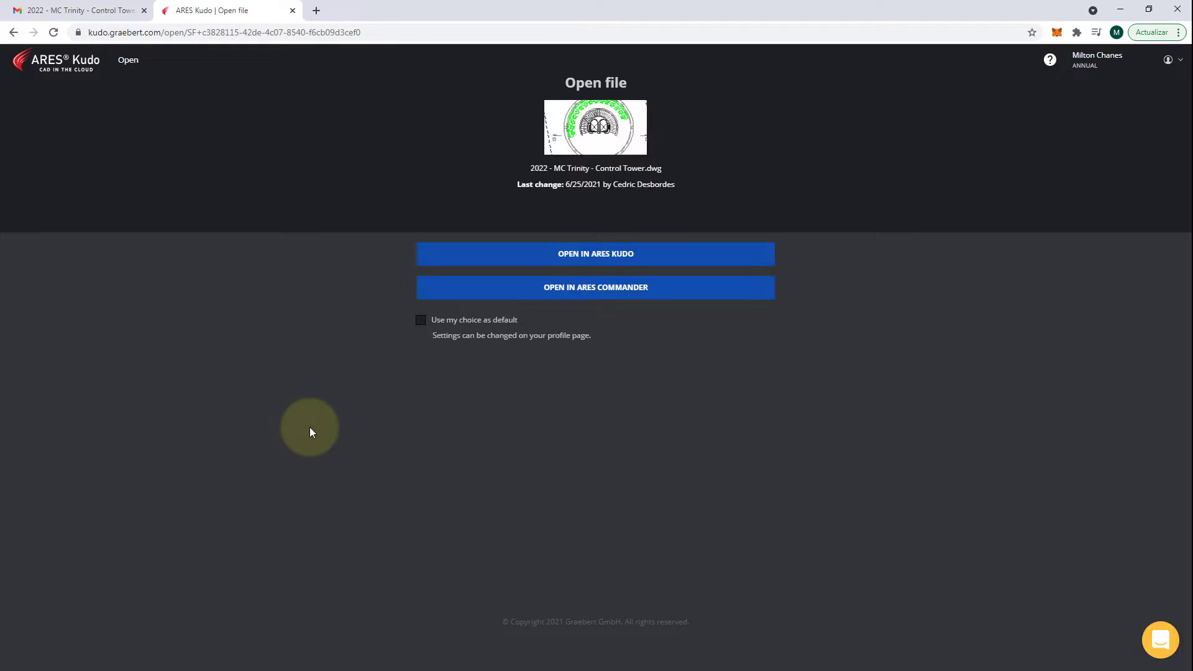
pyautogui.click(680, 294)
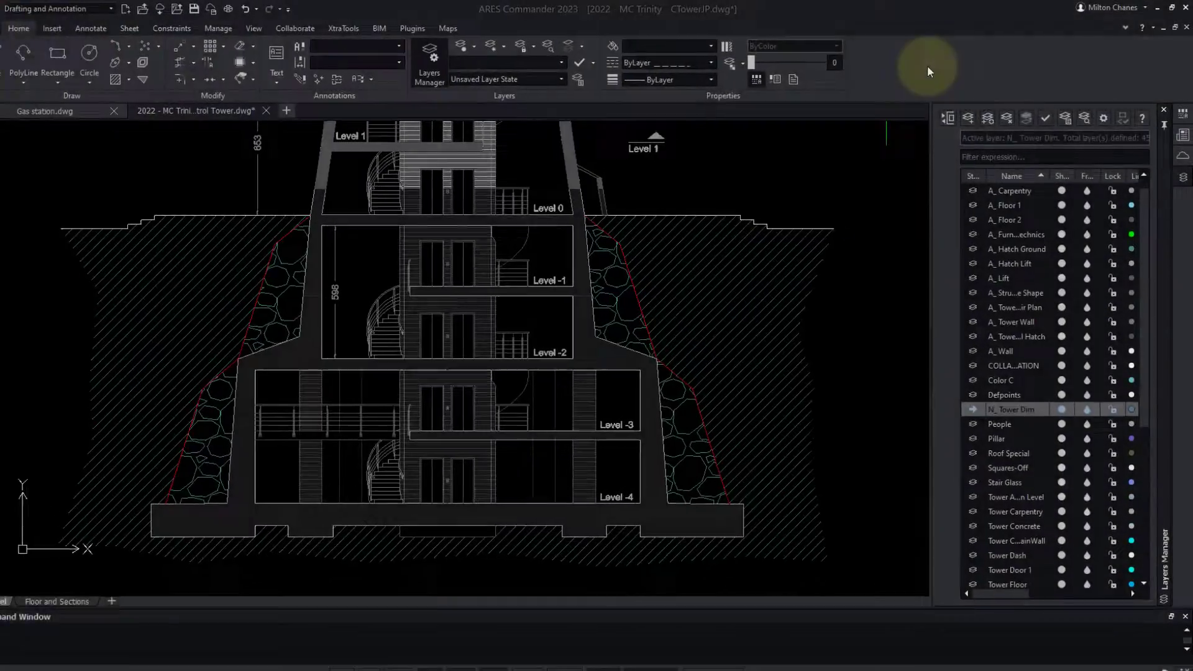
# Step: Show the Comments panel, zoom to the Desk orientation entities in plan, and expand all threads
pyautogui.rightClick(926, 65)
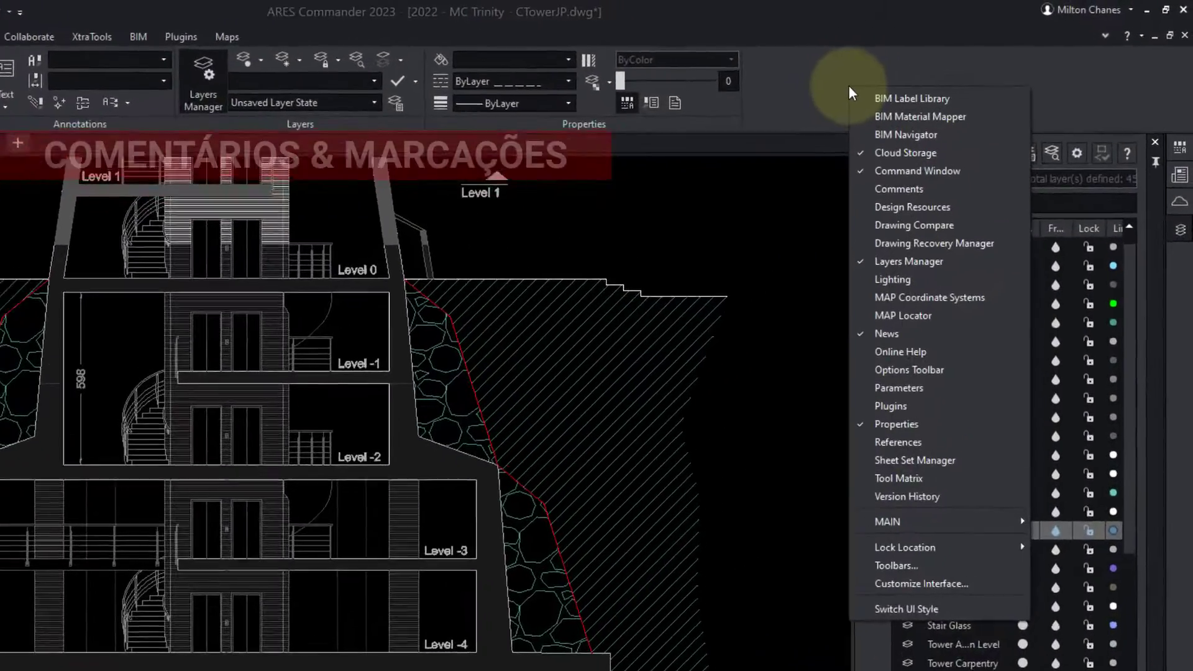
pyautogui.click(857, 213)
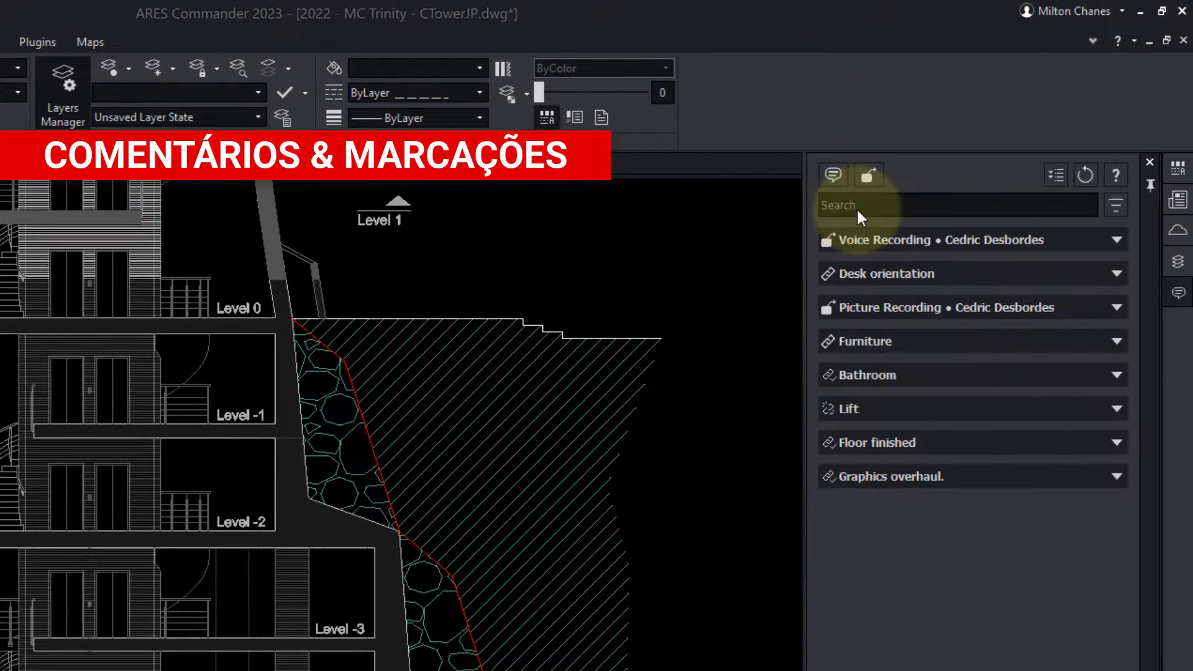
pyautogui.click(1122, 275)
pyautogui.click(1109, 314)
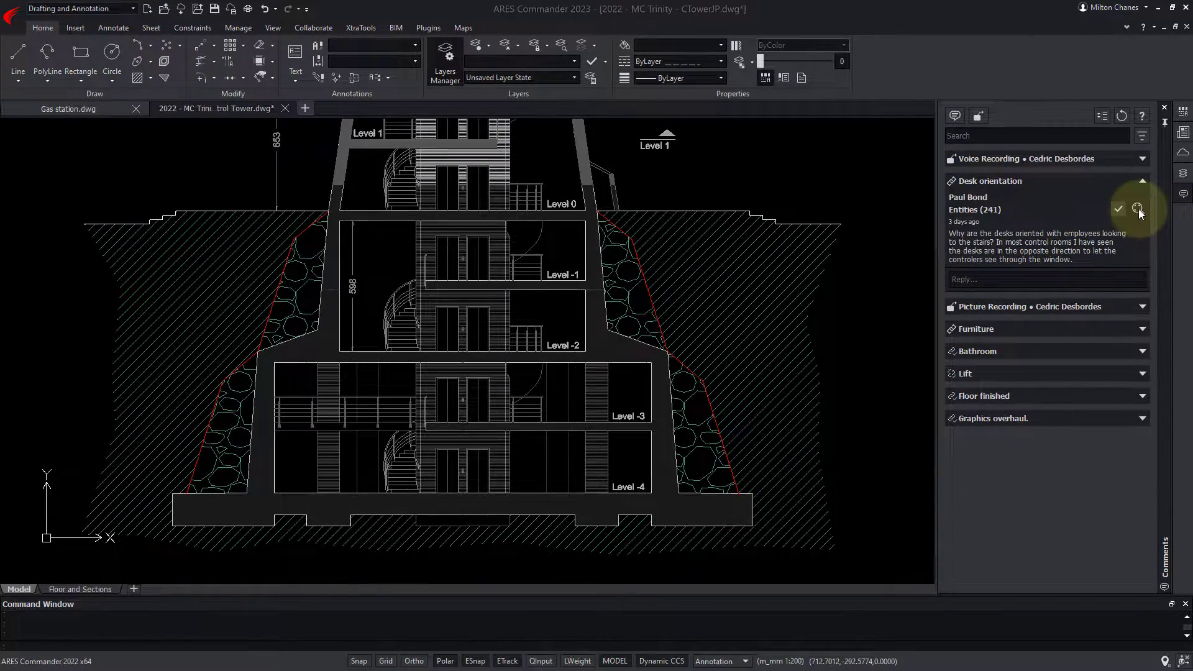
pyautogui.click(1138, 209)
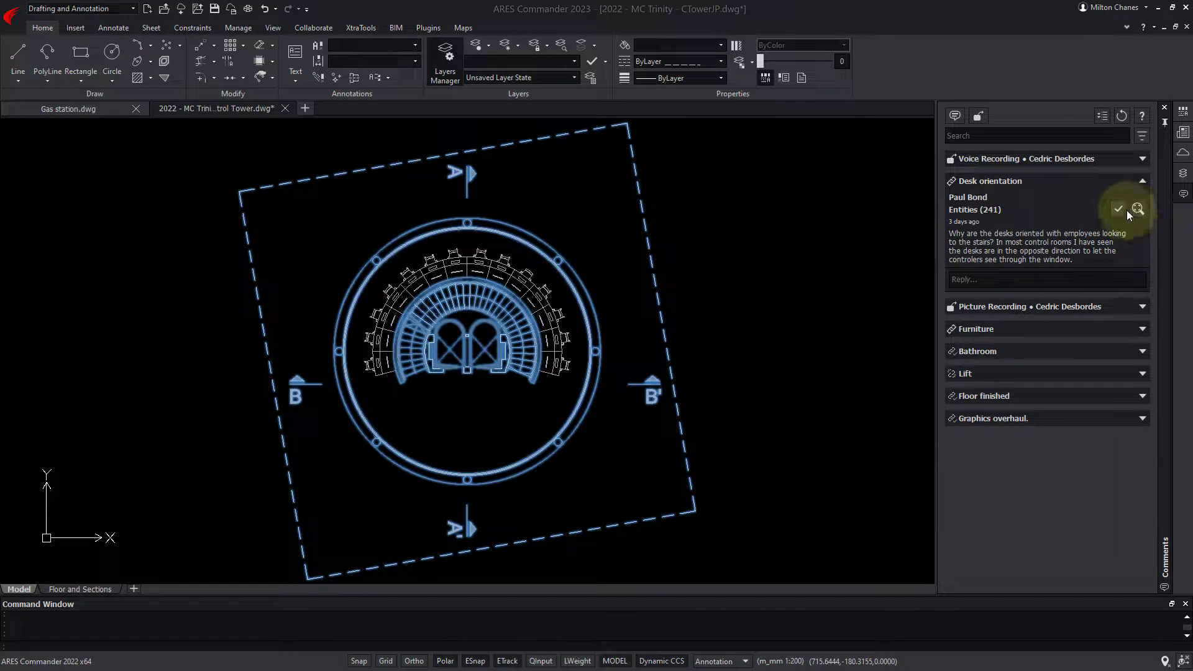
pyautogui.click(1102, 115)
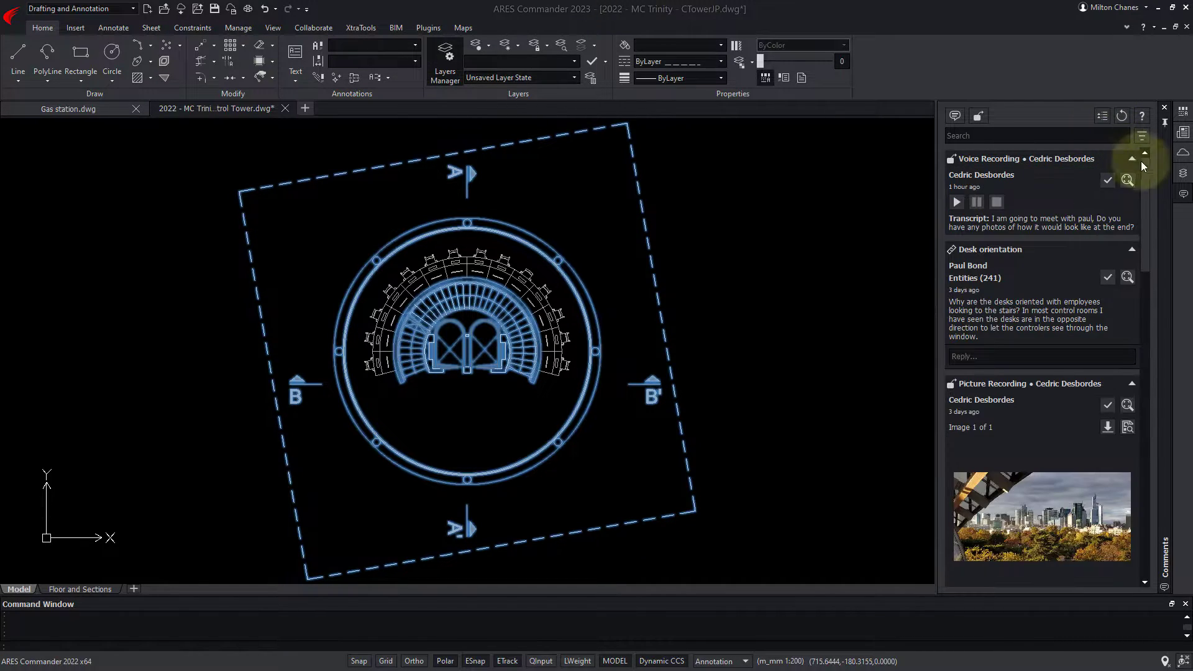
pyautogui.moveTo(1144, 205)
pyautogui.mouseDown()
pyautogui.moveTo(1143, 424)
pyautogui.moveTo(1162, 262)
pyautogui.moveTo(1157, 155)
pyautogui.mouseUp()
# Step: Hide resolved comments, mark the Furniture thread resolved, then show resolved comments again
pyautogui.click(1100, 117)
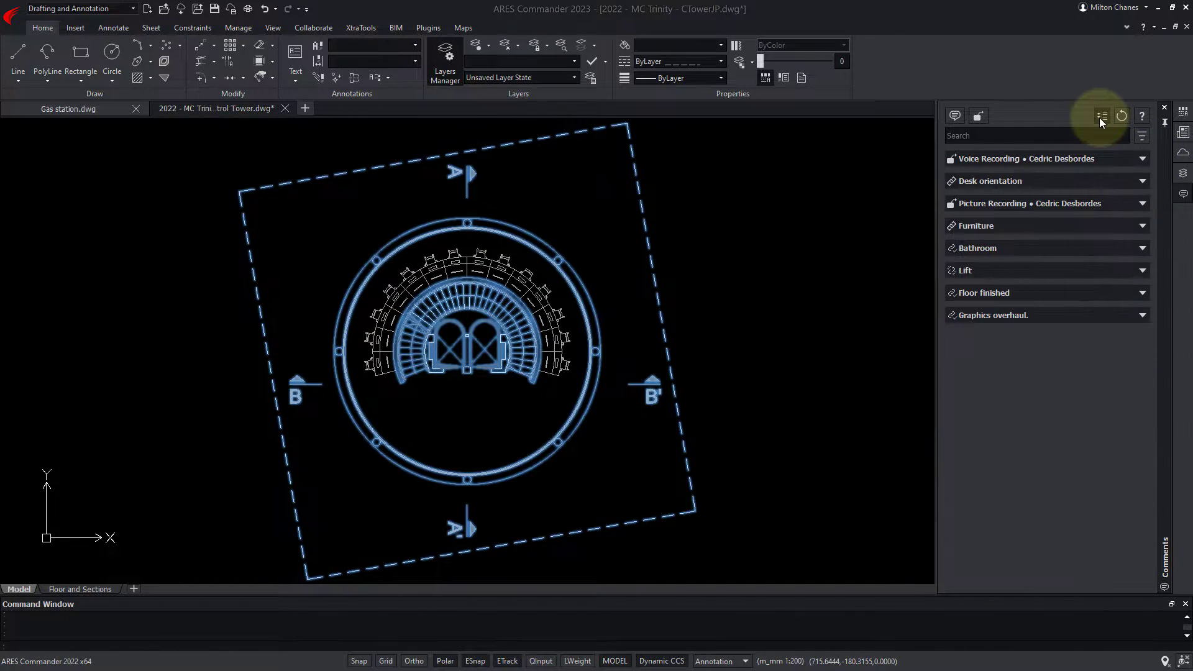
pyautogui.click(1142, 181)
pyautogui.click(1142, 140)
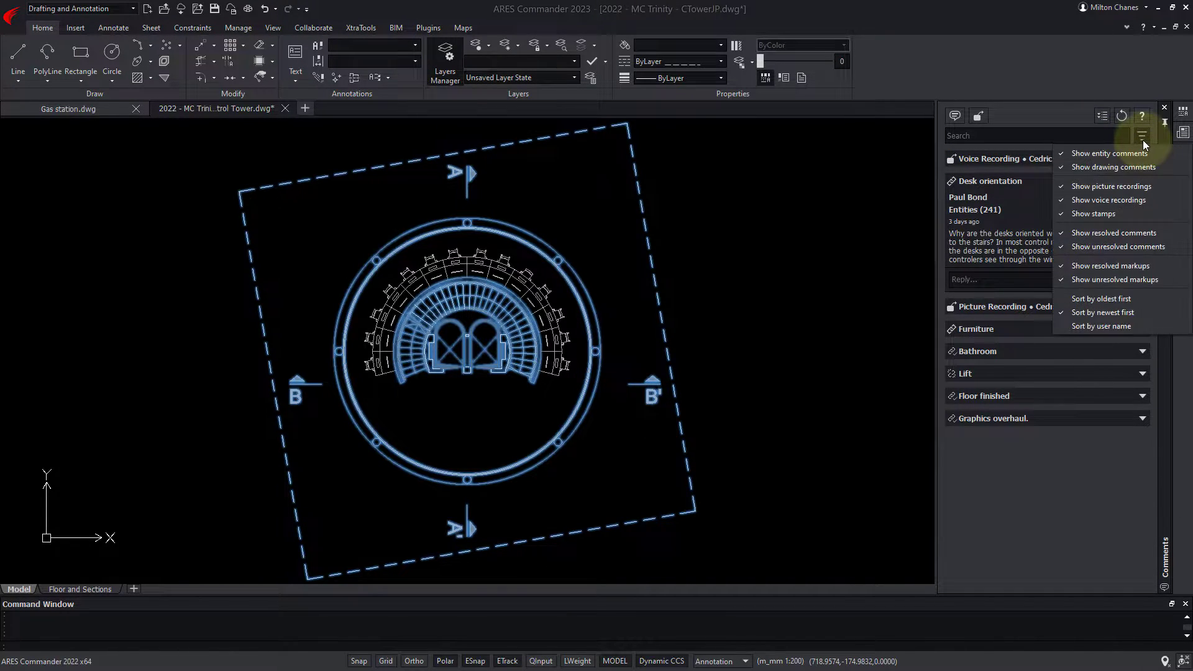
pyautogui.click(1146, 233)
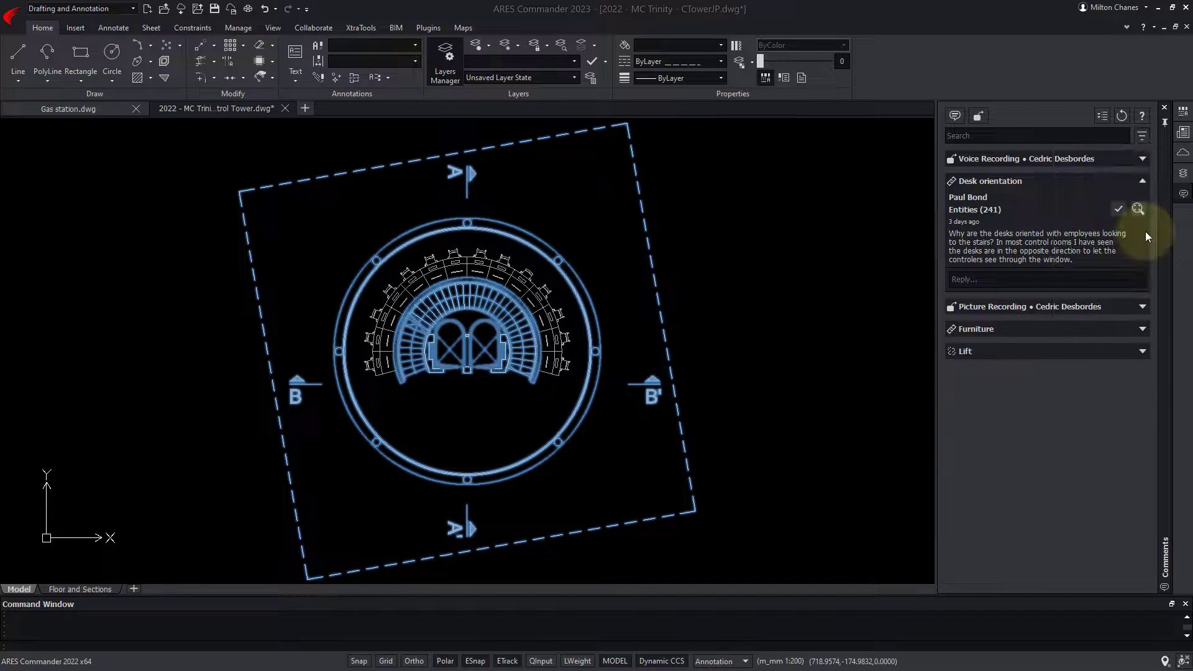
pyautogui.click(1142, 329)
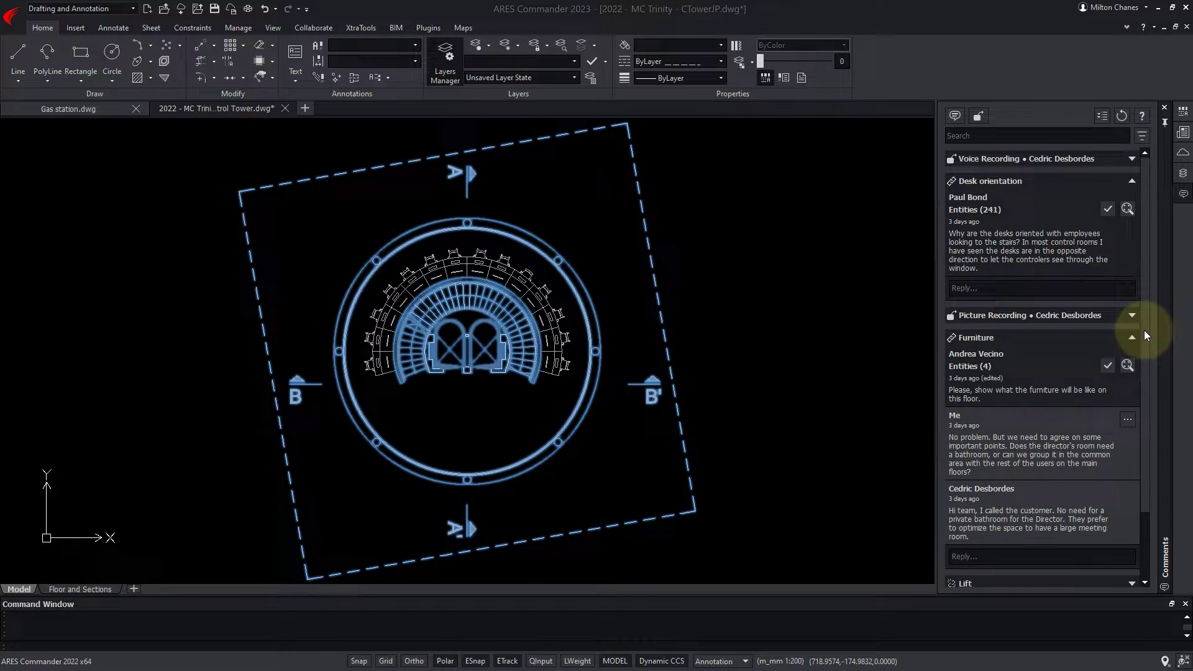
pyautogui.click(1110, 366)
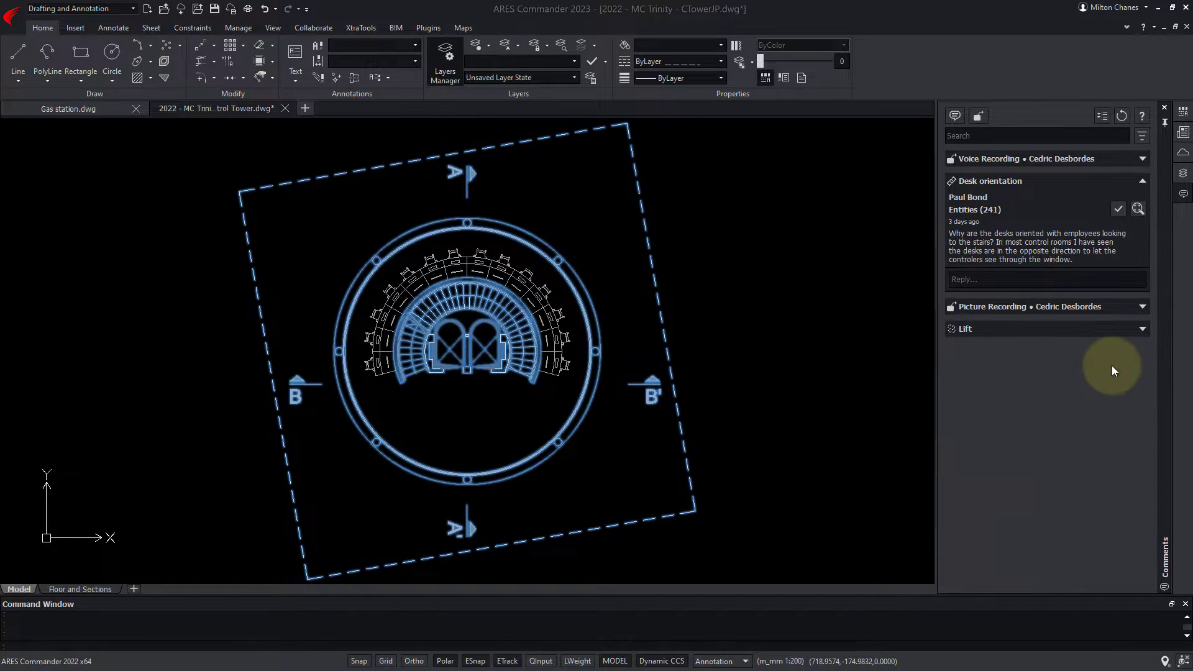
pyautogui.click(1142, 146)
pyautogui.click(1146, 231)
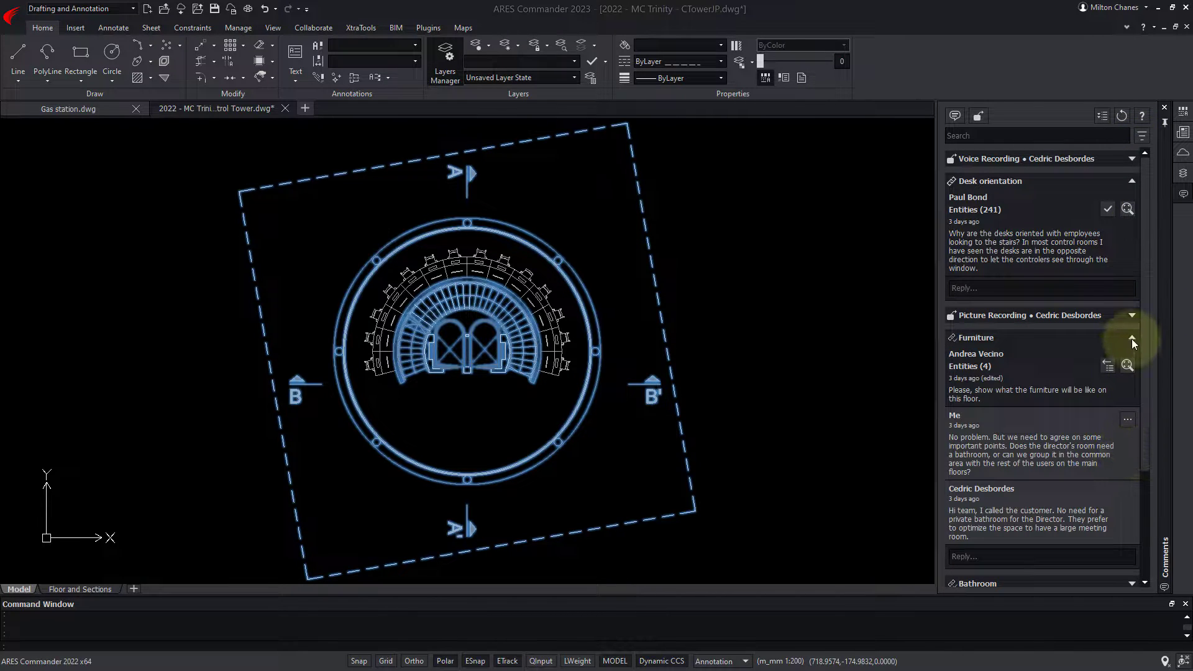
pyautogui.click(1131, 338)
# Step: Zoom to the Picture Recording marker, toggle picture recordings off and on, then play the Voice Recording
pyautogui.click(1132, 315)
pyautogui.click(1127, 336)
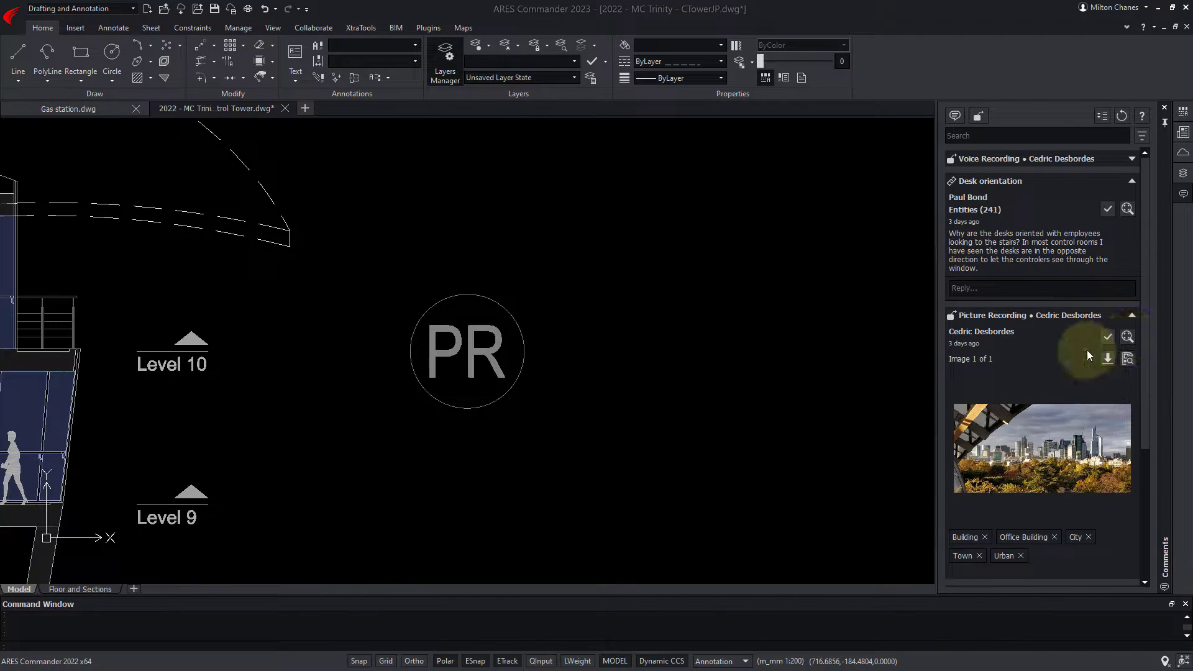
pyautogui.scroll(-5, 491, 336)
pyautogui.scroll(1, 485, 328)
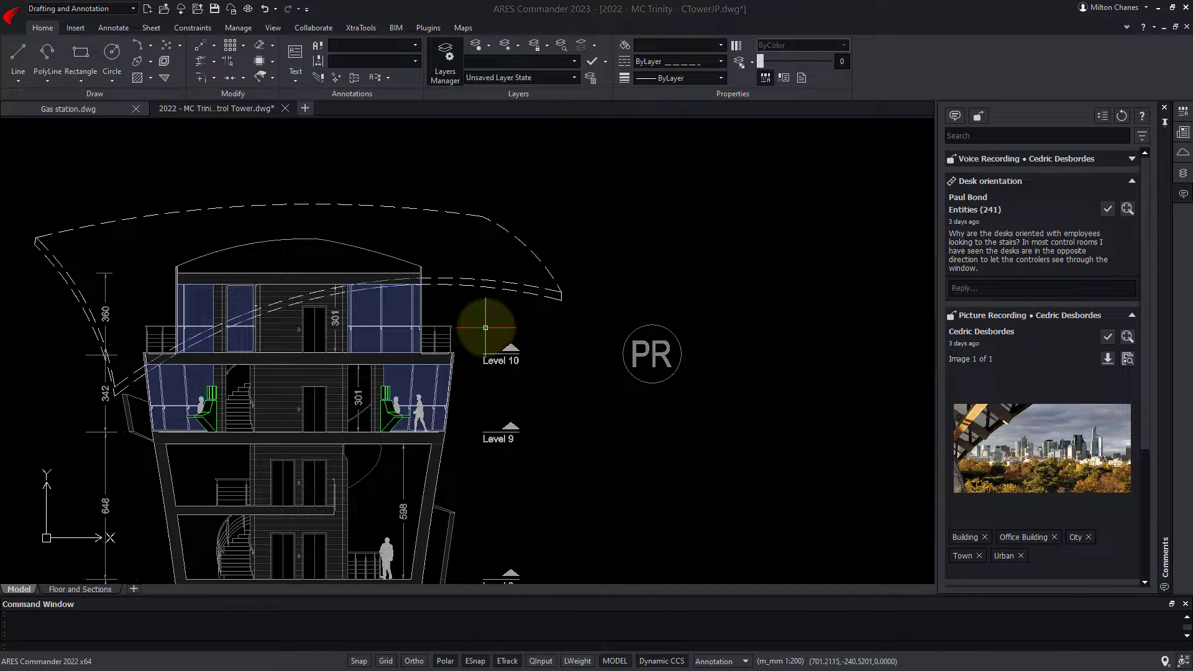
pyautogui.click(1142, 137)
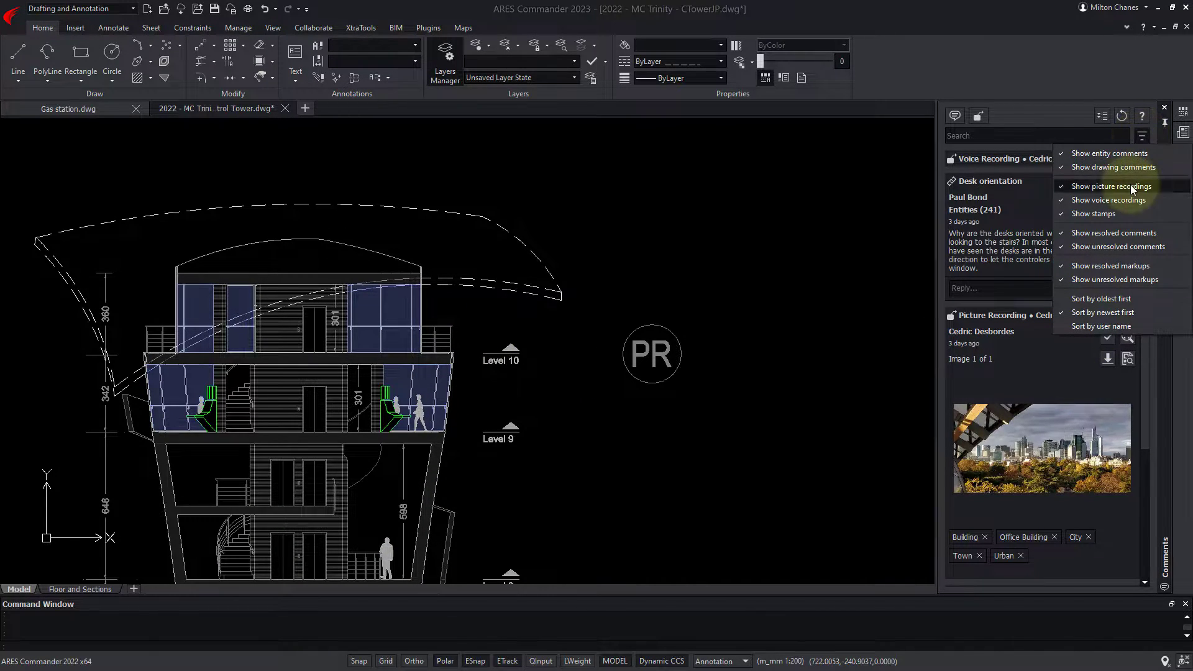
pyautogui.click(1130, 186)
pyautogui.click(1142, 136)
pyautogui.click(1131, 187)
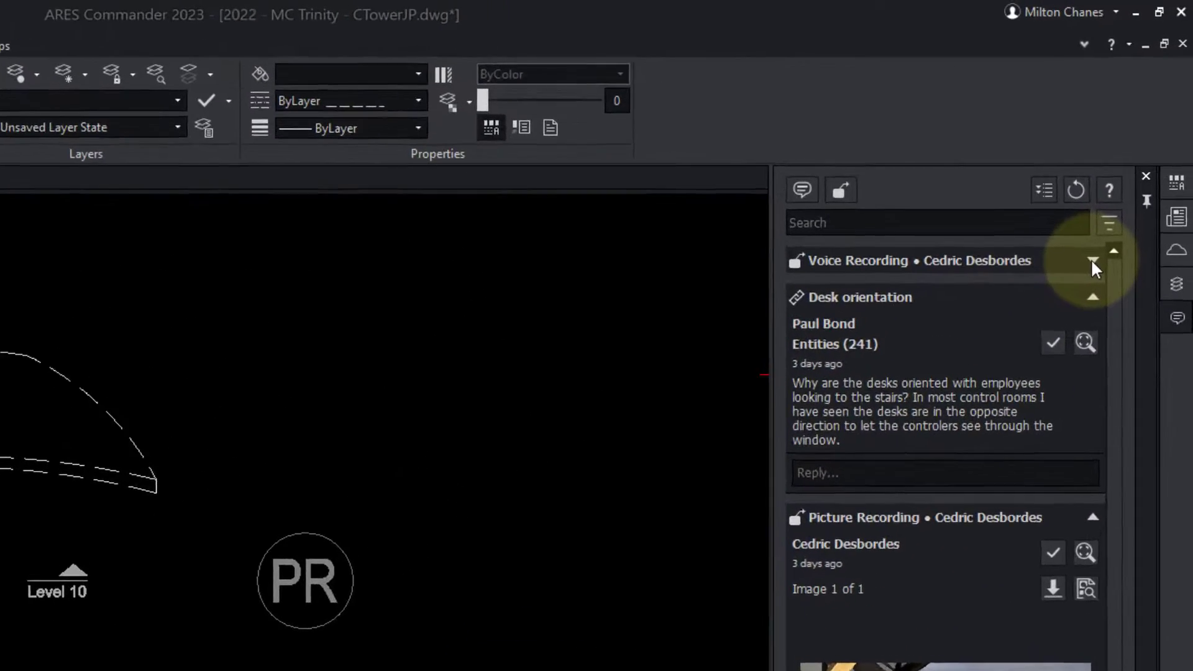
pyautogui.click(1131, 160)
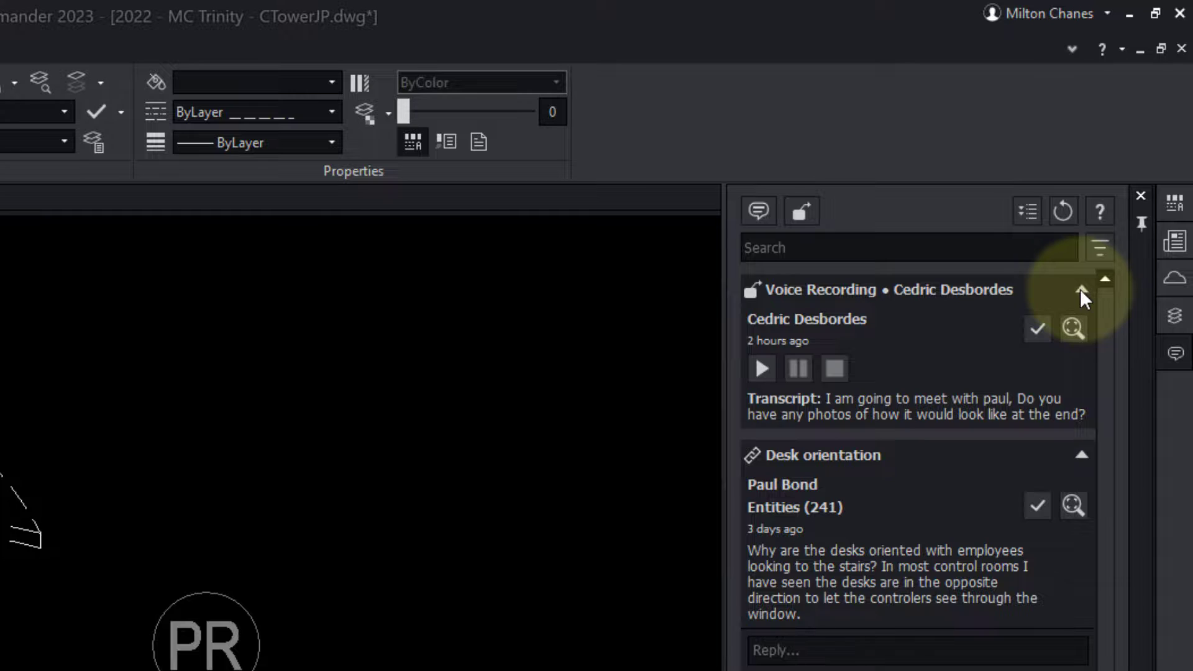
pyautogui.click(769, 368)
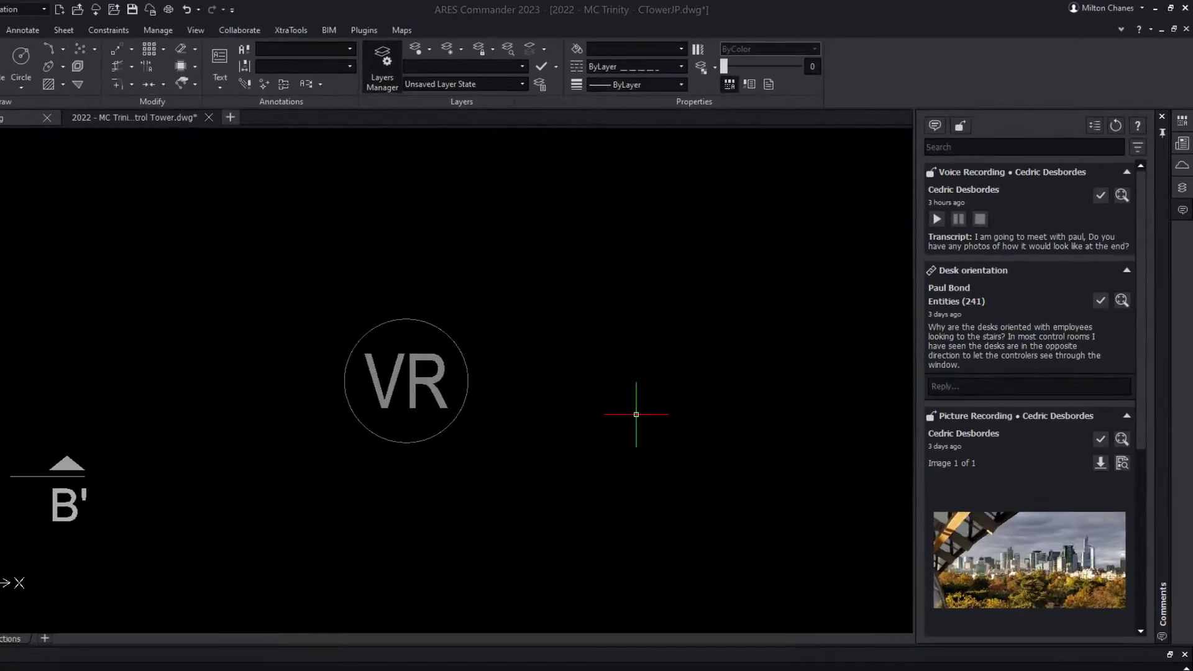
# Step: Stop playback and place a new picture recording with a sketch image right of the circular plan
pyautogui.click(996, 203)
pyautogui.click(978, 116)
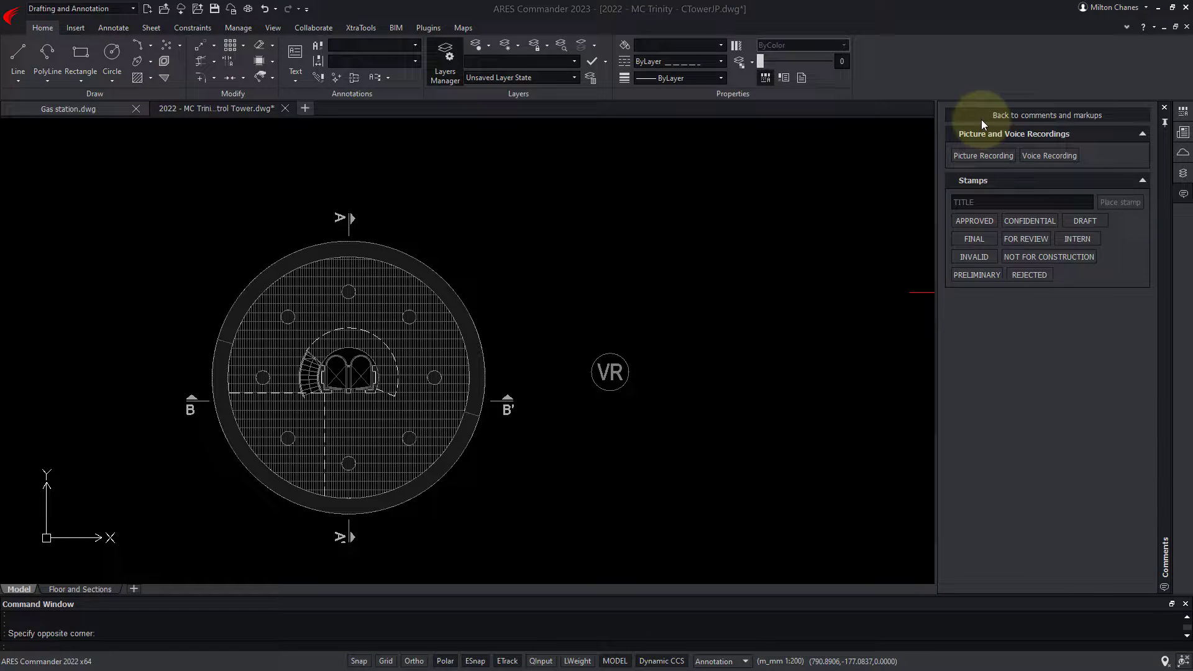
pyautogui.click(983, 155)
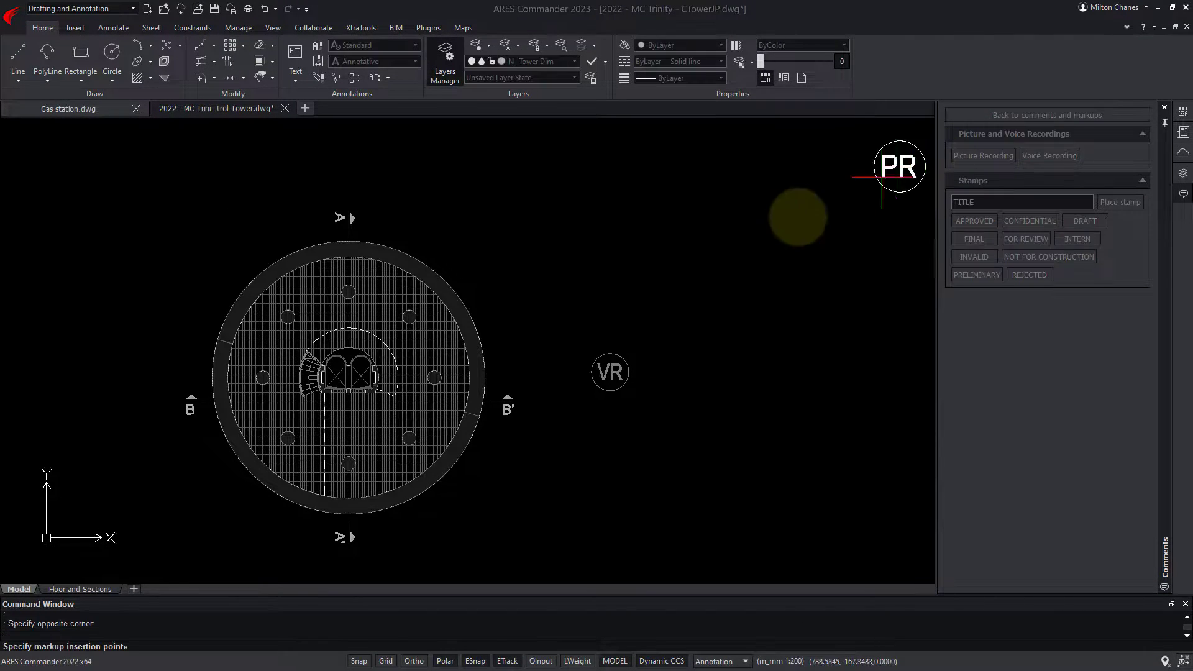
pyautogui.click(535, 338)
pyautogui.doubleClick(408, 110)
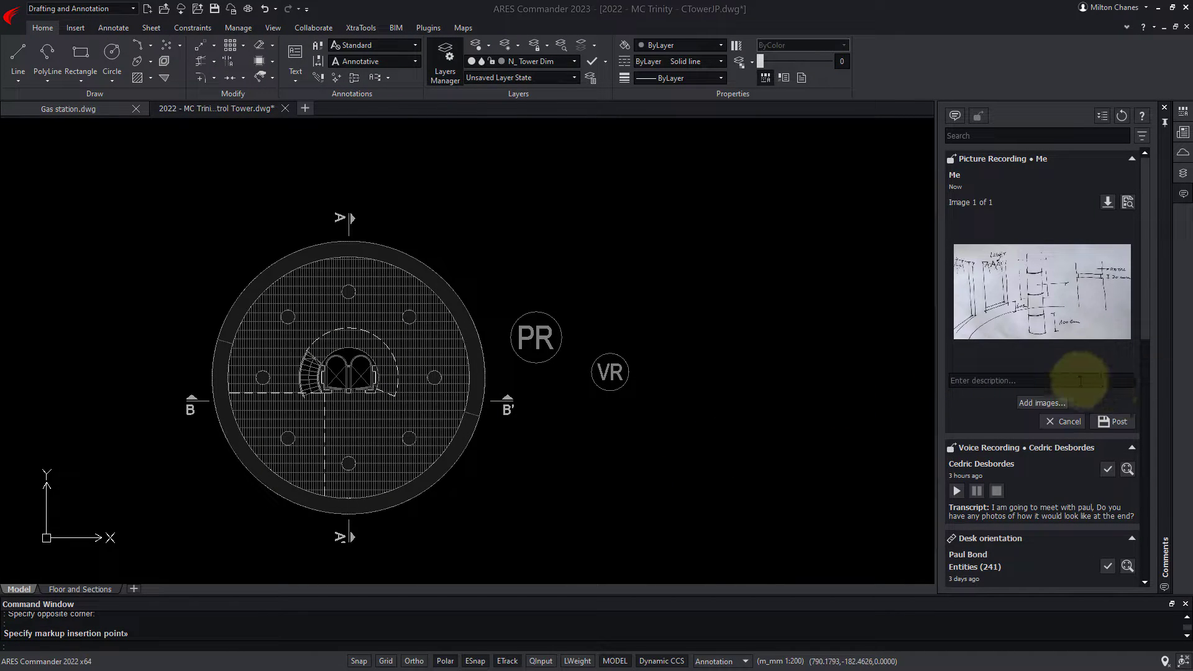
pyautogui.hotkey('ctrl', 'v')
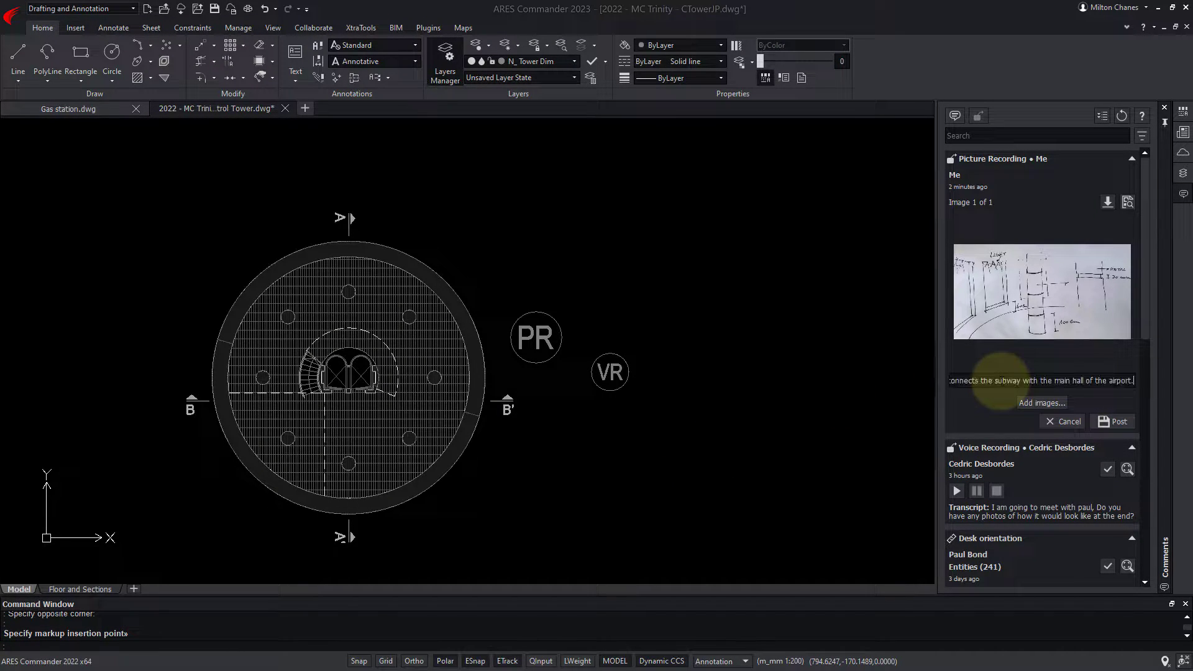
# Step: Attach Columns 22.jpg and Columns 23.jpg, caption one 'These solutions have been proposed for the false ceiling.', and post
pyautogui.click(1046, 403)
pyautogui.click(257, 102)
pyautogui.keyDown('ctrl'); pyautogui.click(326, 103); pyautogui.keyUp('ctrl')
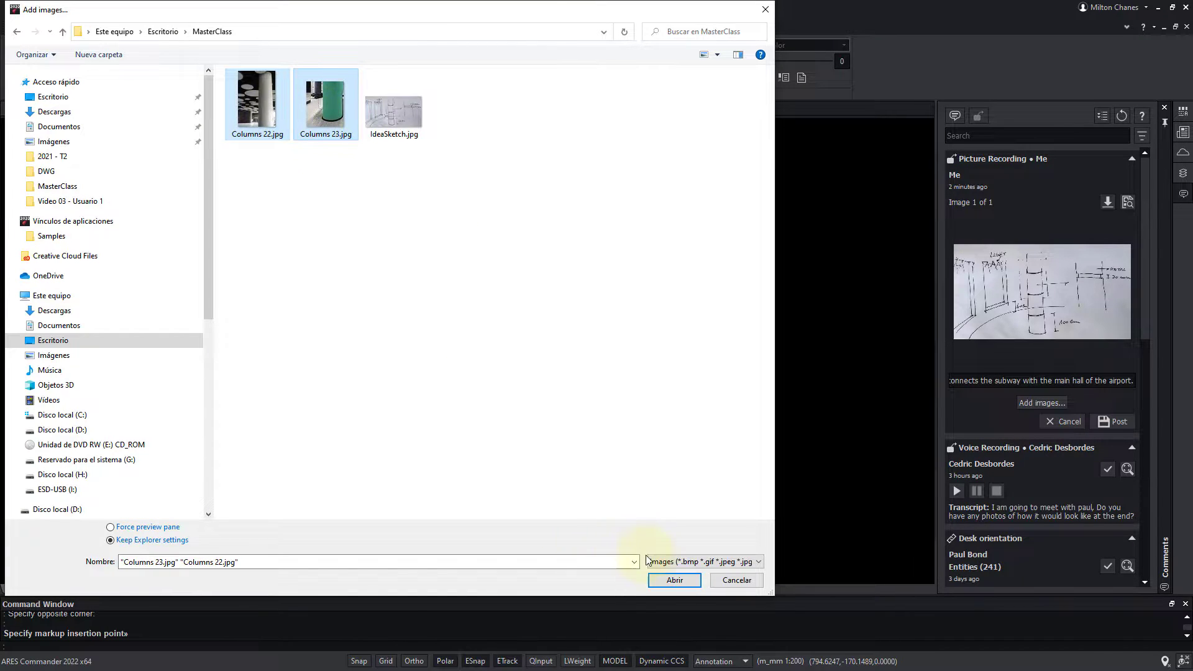
pyautogui.click(674, 580)
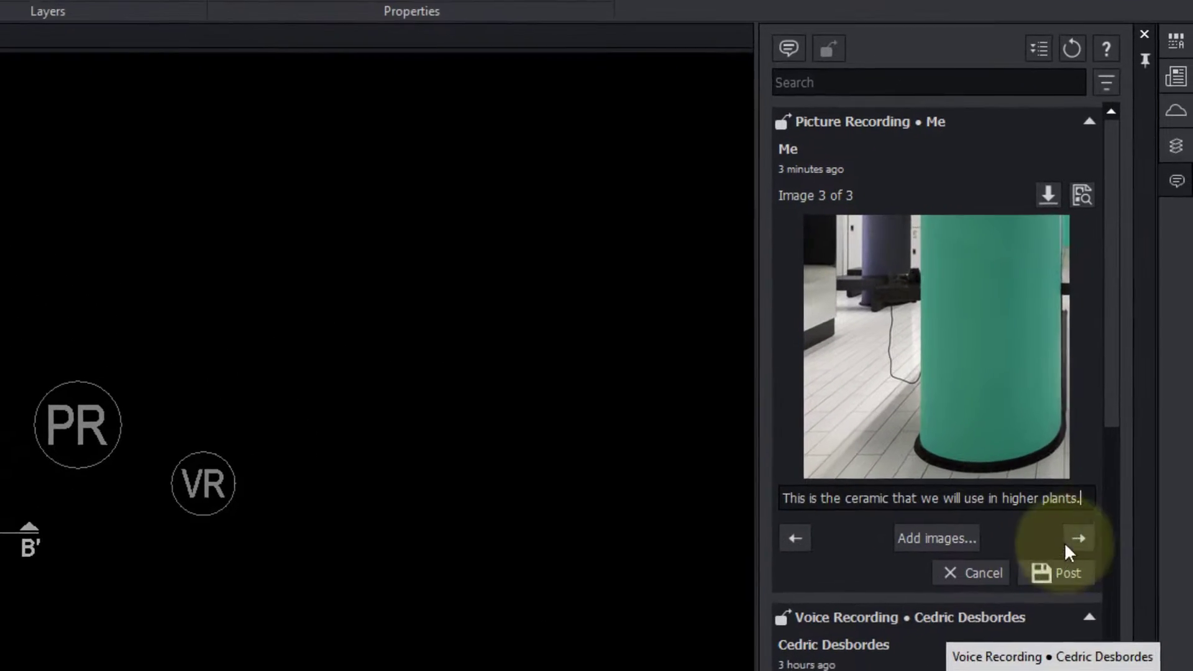
pyautogui.click(1125, 404)
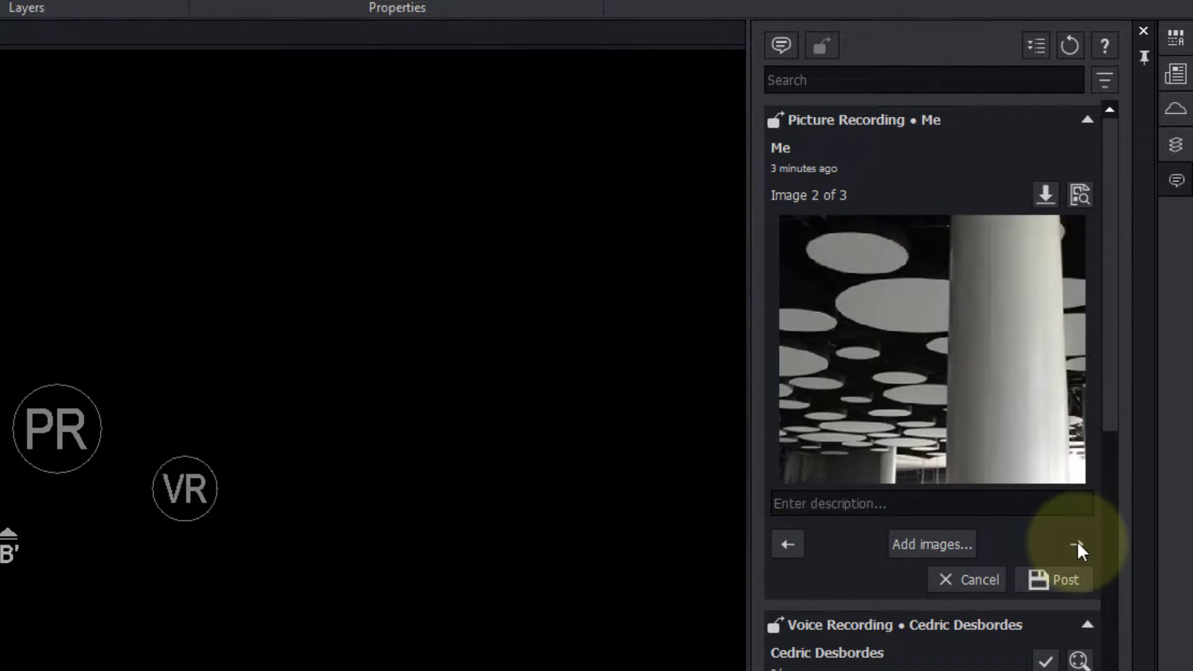
pyautogui.click(945, 503)
pyautogui.write('These solutions have been proposed for the false ceiling.')
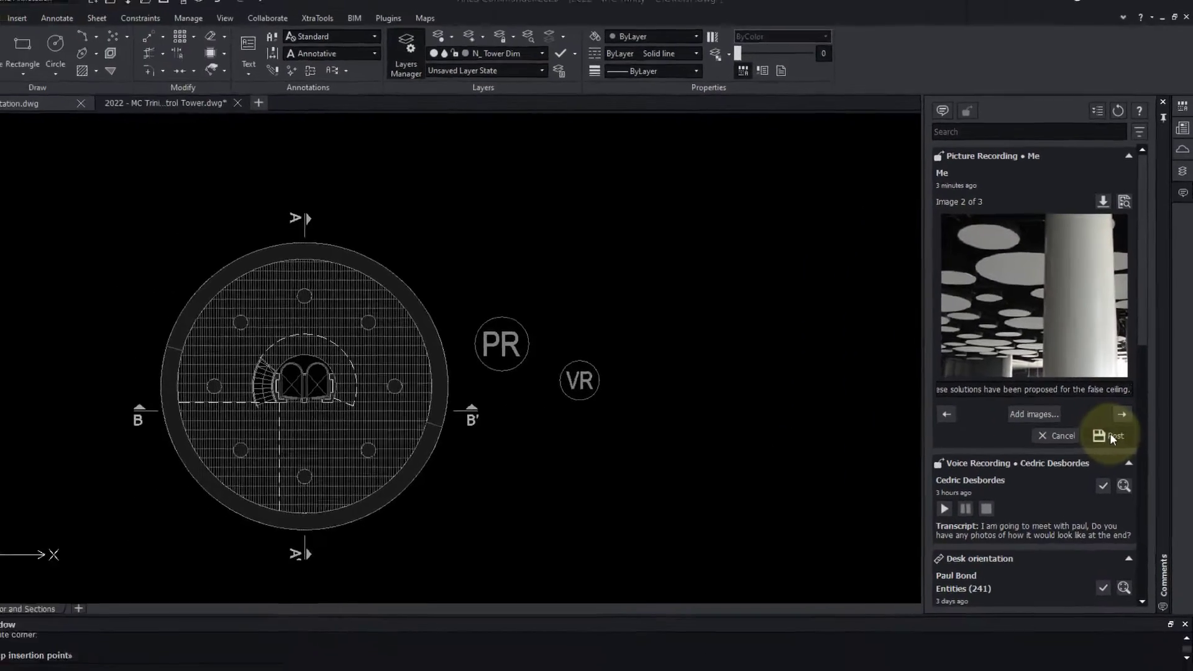
pyautogui.click(1110, 436)
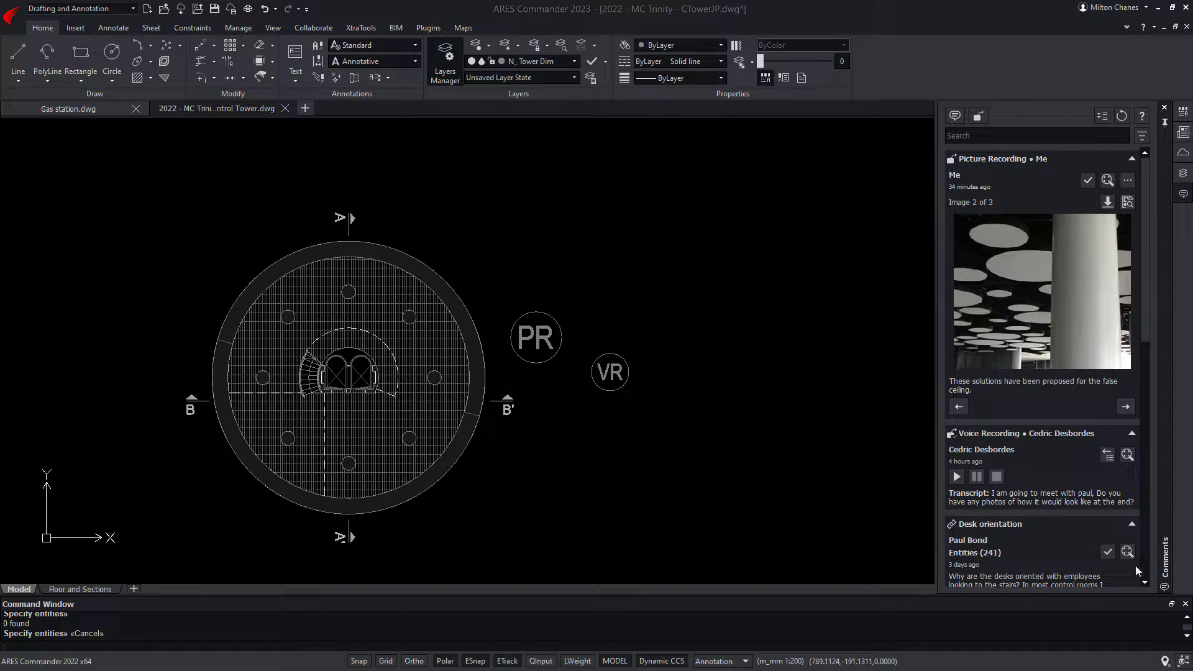
# Step: Save the Control Tower drawing and upload it to the DWG Airport folder on ARES Kudo Drive
pyautogui.click(1127, 552)
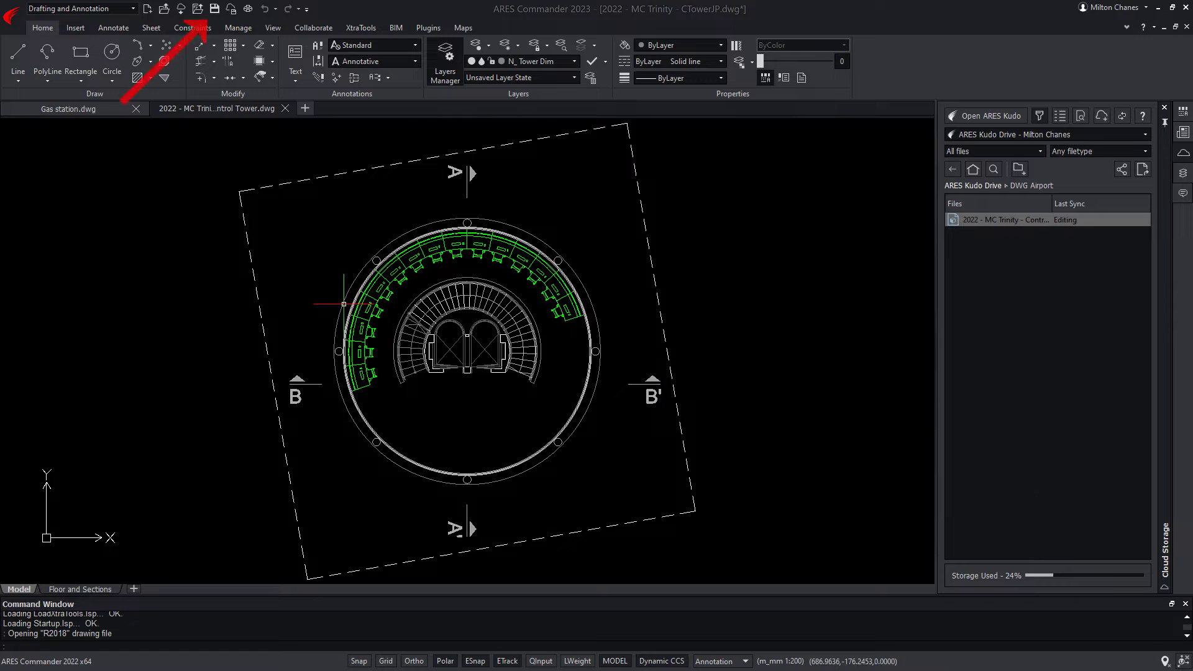
pyautogui.click(214, 9)
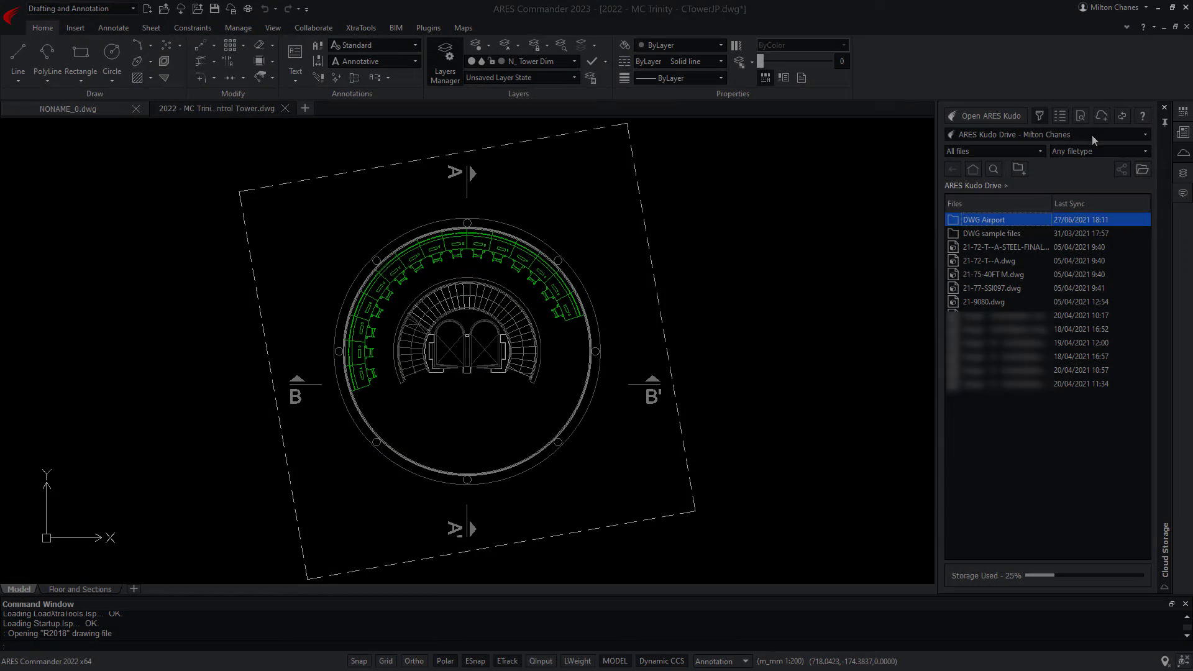
pyautogui.click(1090, 136)
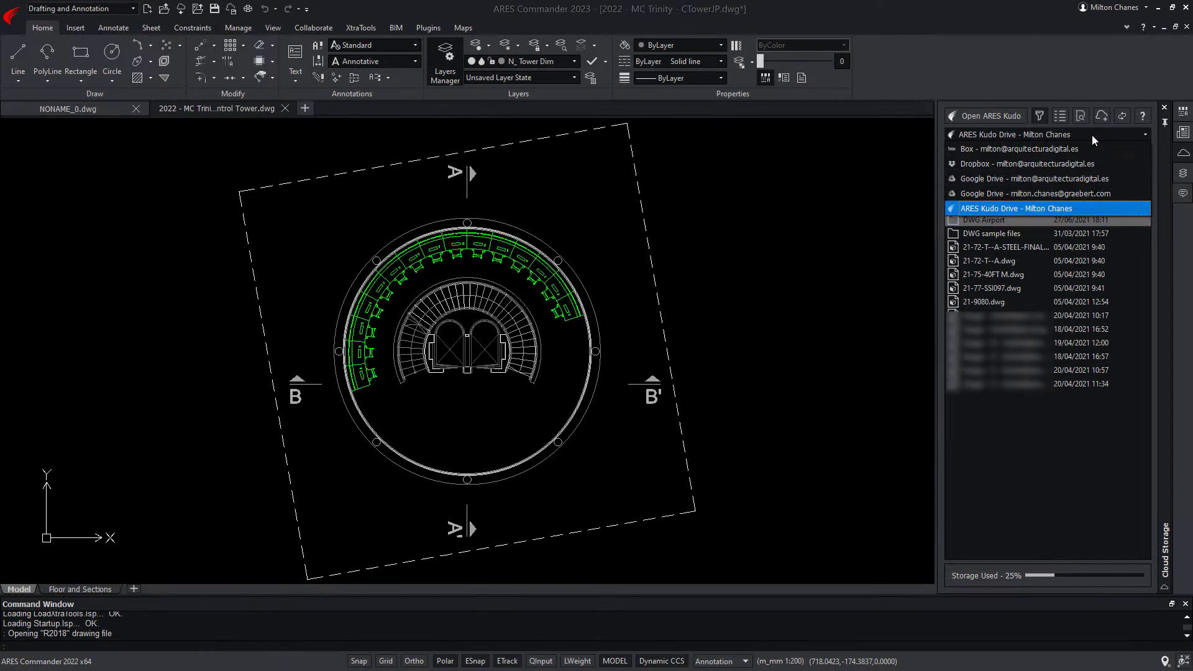
pyautogui.click(1036, 149)
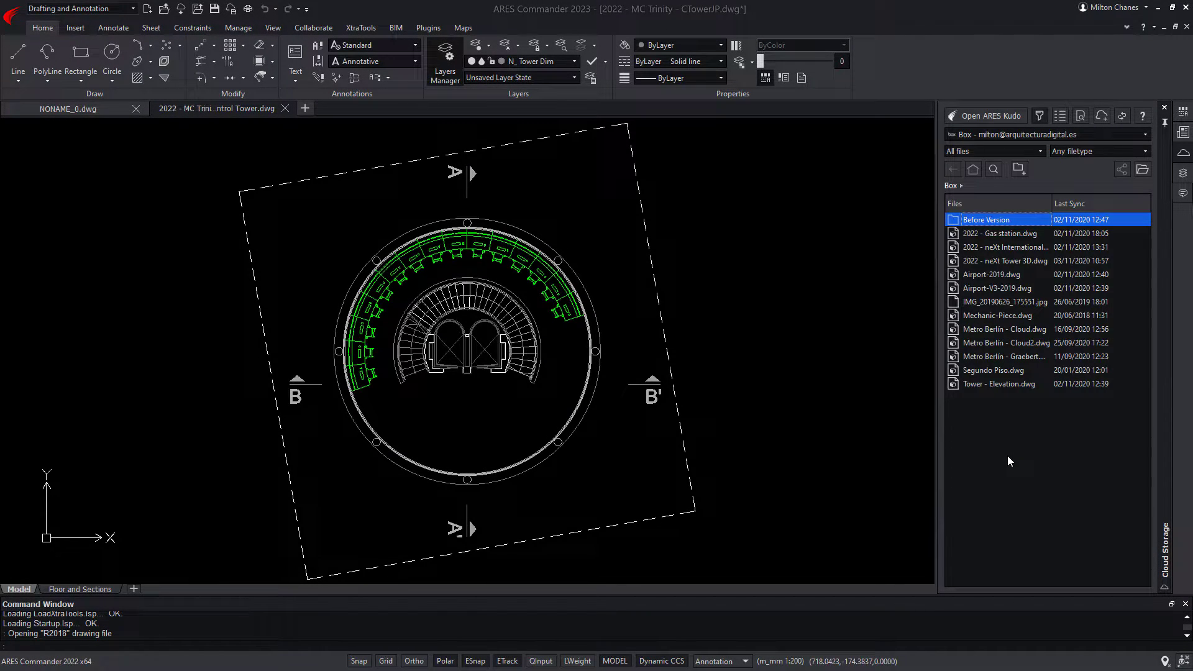
pyautogui.click(1052, 133)
pyautogui.click(1018, 207)
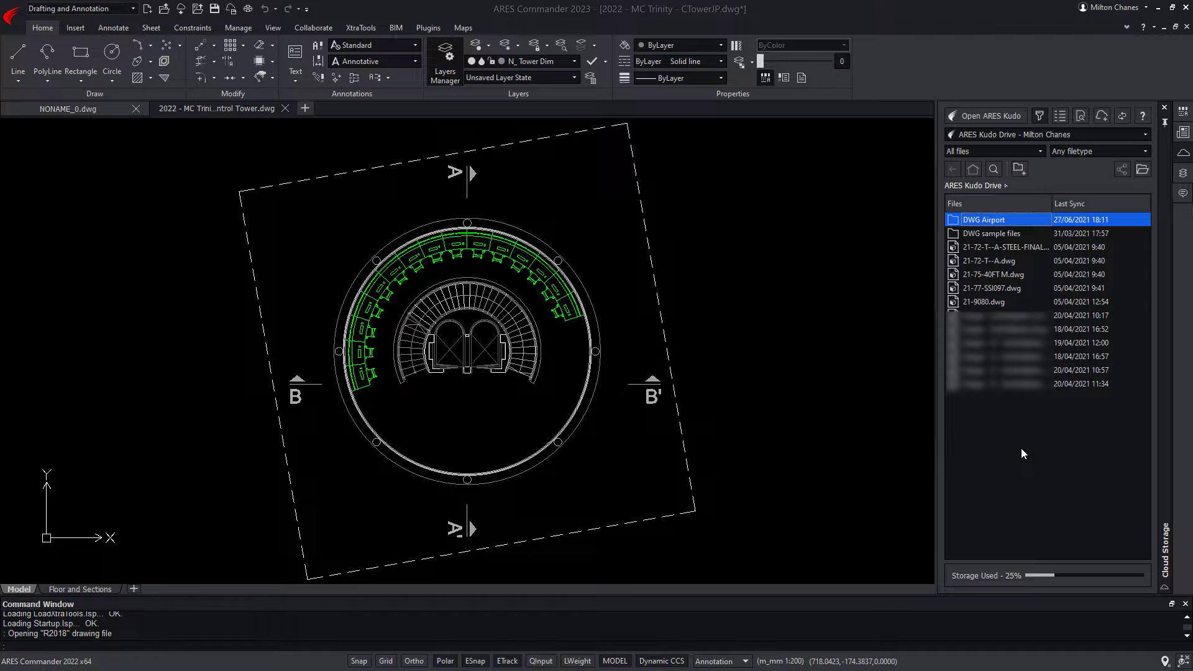
pyautogui.doubleClick(1004, 219)
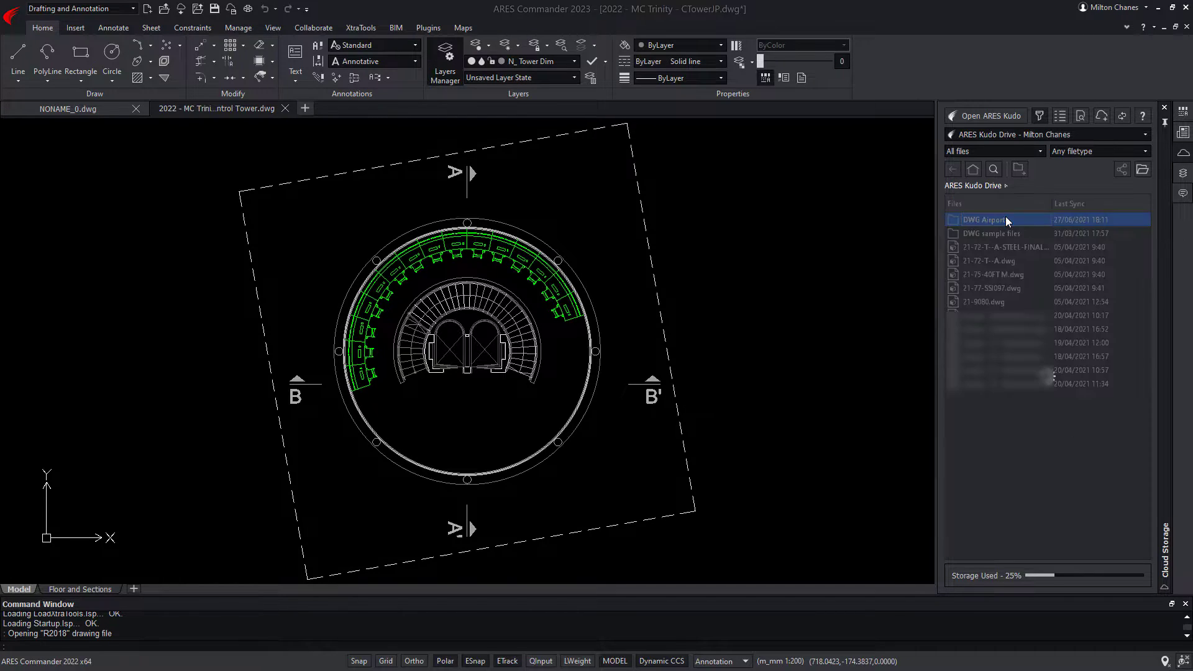
pyautogui.hotkey('ctrl', 's')
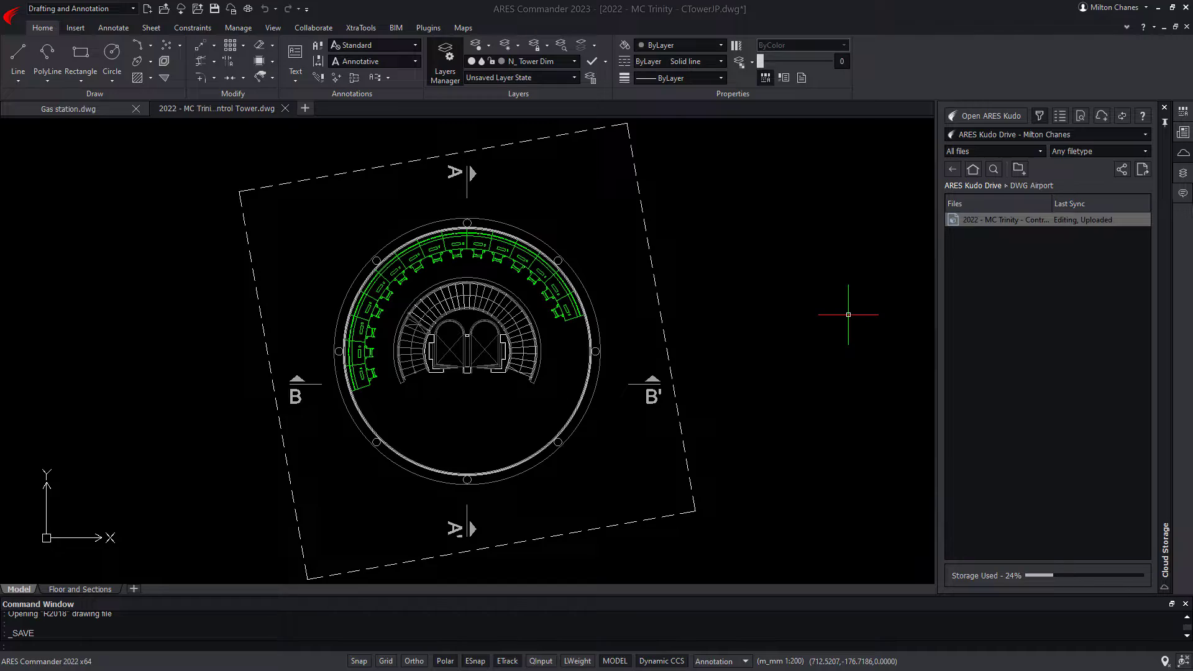
pyautogui.click(186, 200)
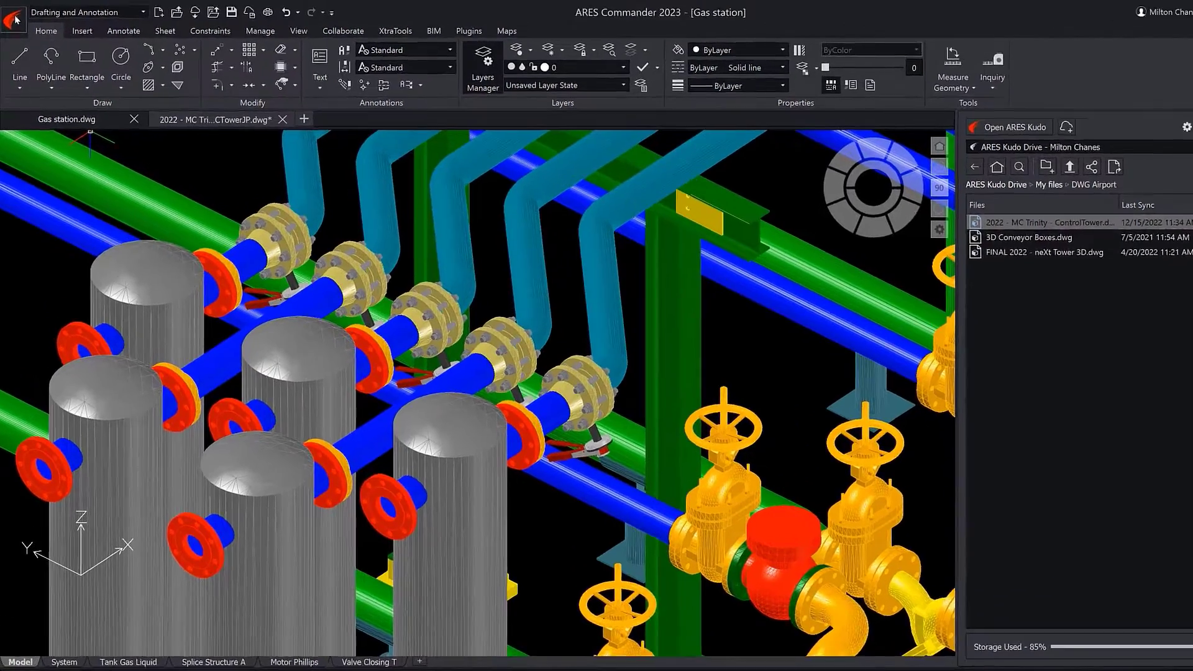
# Step: Save Gas station.dwg to the cloud in the DWG Airport folder on ARES Kudo Drive
pyautogui.click(11, 17)
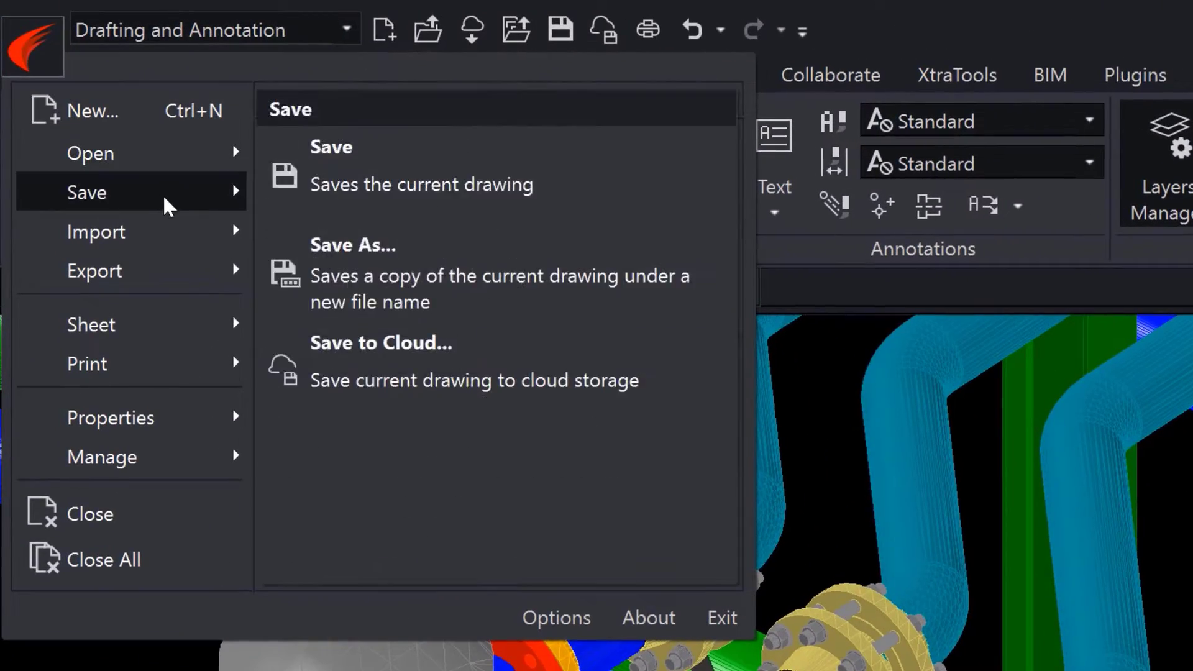
pyautogui.moveTo(87, 192)
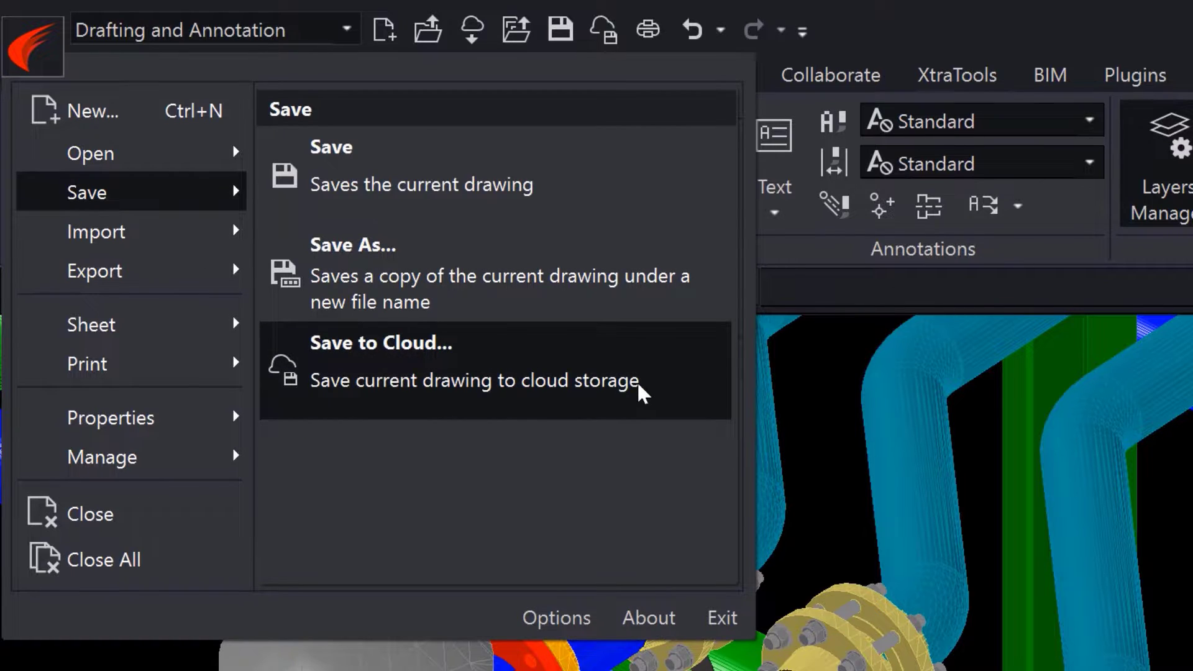
pyautogui.press('Escape')
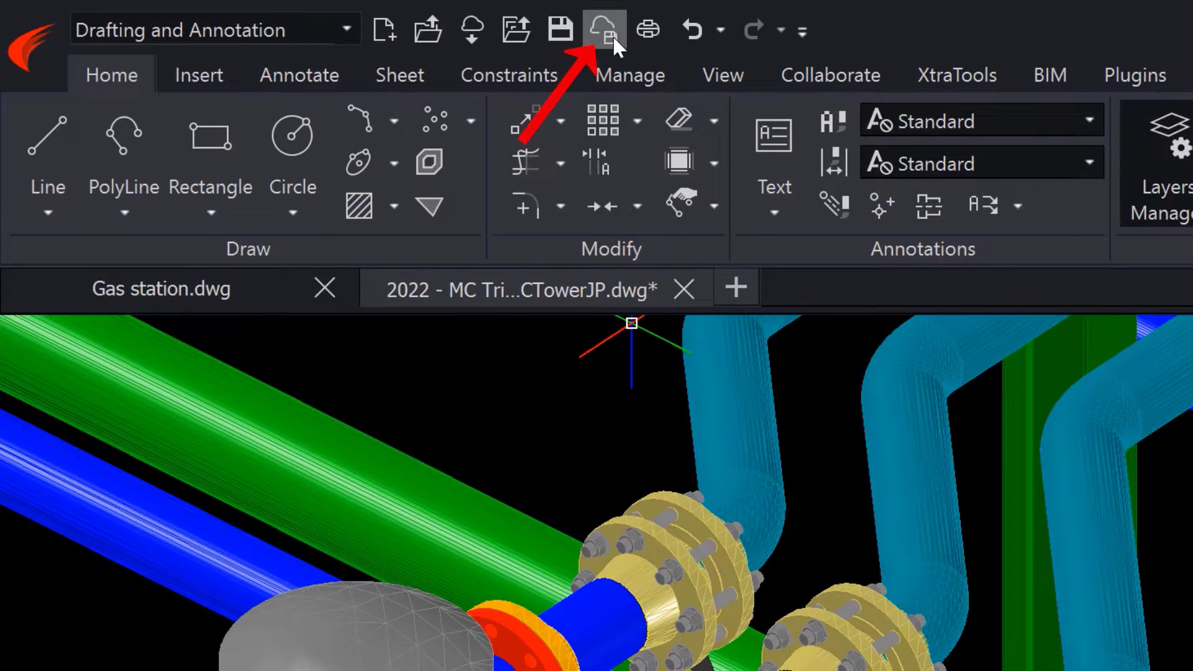
pyautogui.click(603, 30)
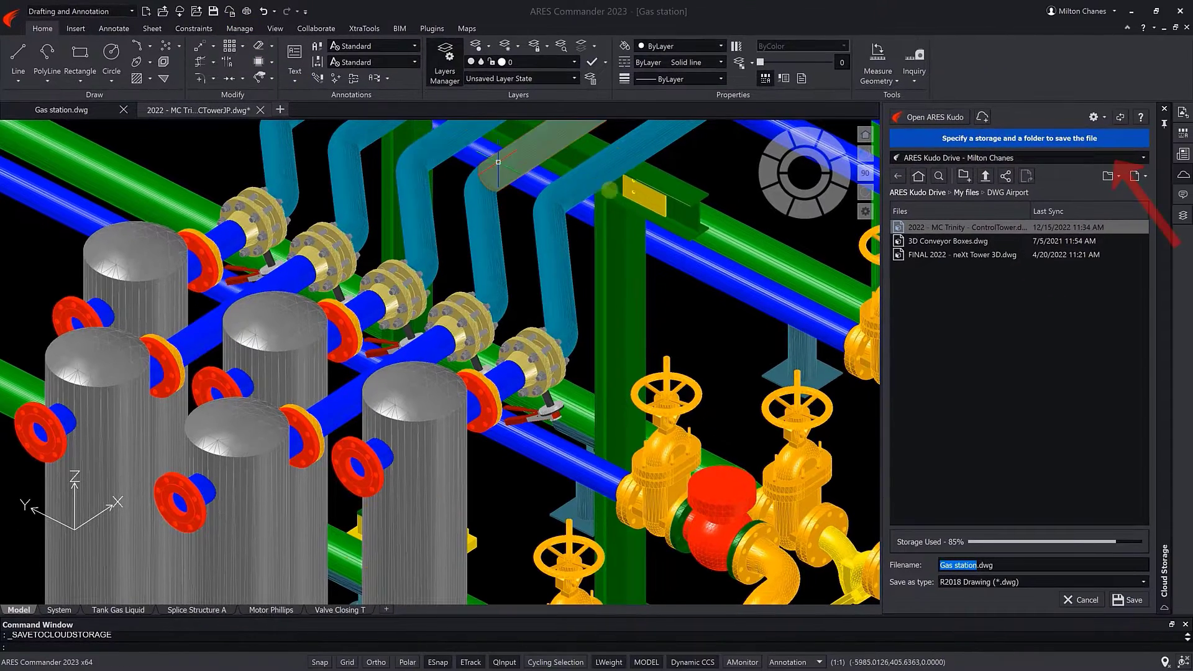
pyautogui.click(994, 159)
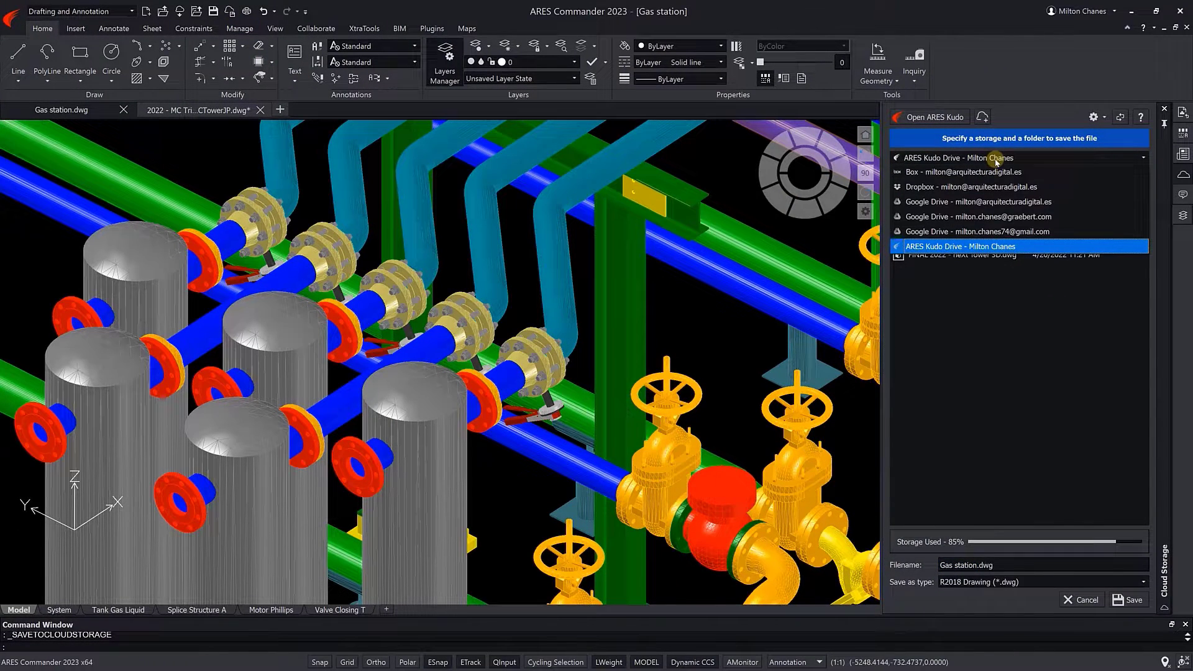
pyautogui.click(995, 160)
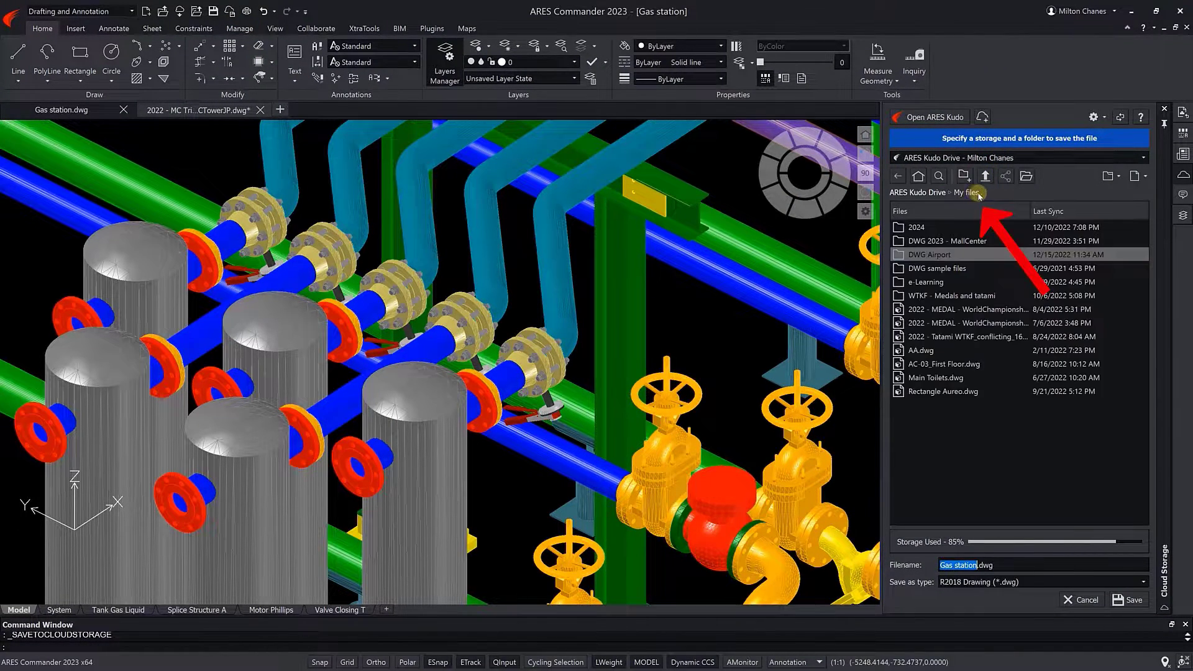
pyautogui.doubleClick(947, 256)
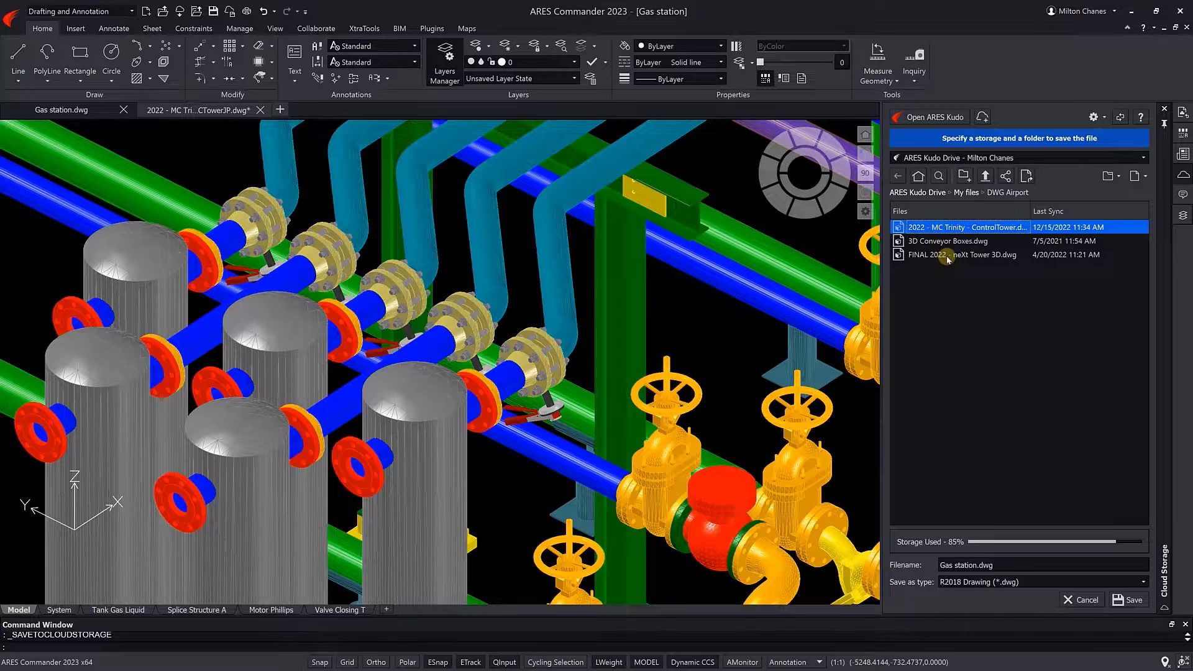
pyautogui.click(1135, 601)
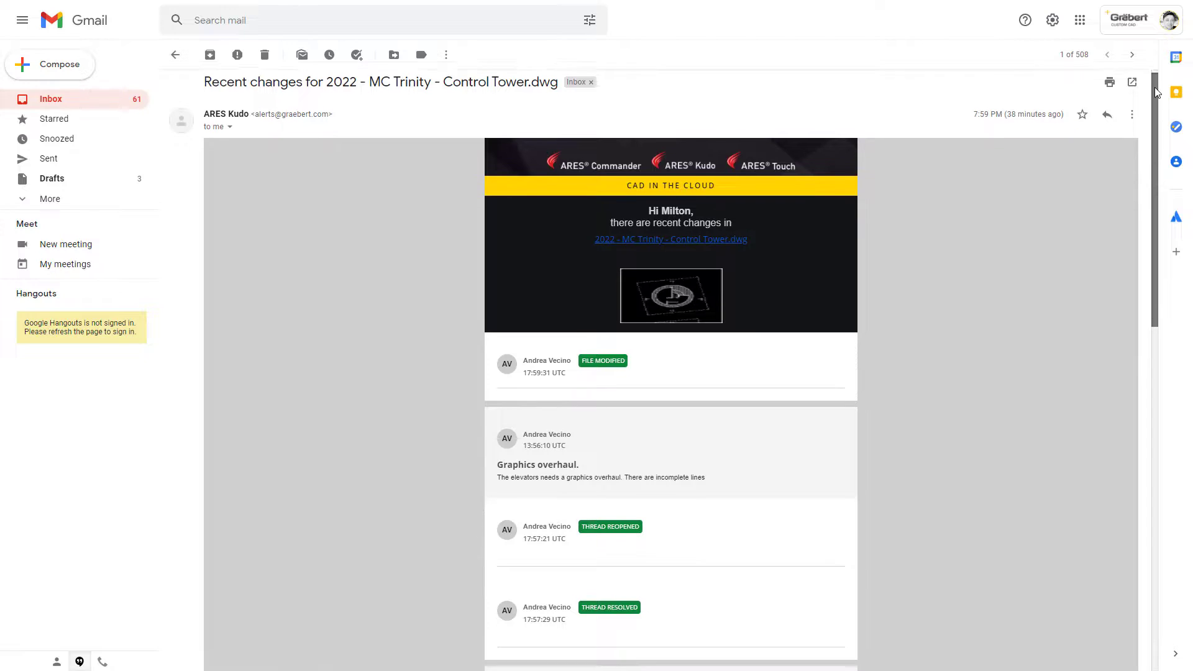
# Step: Read the Kudo change notification, unsubscribe from its e-mails, and bring up the control tower file's options
pyautogui.moveTo(1155, 85); pyautogui.dragTo(1151, 464)
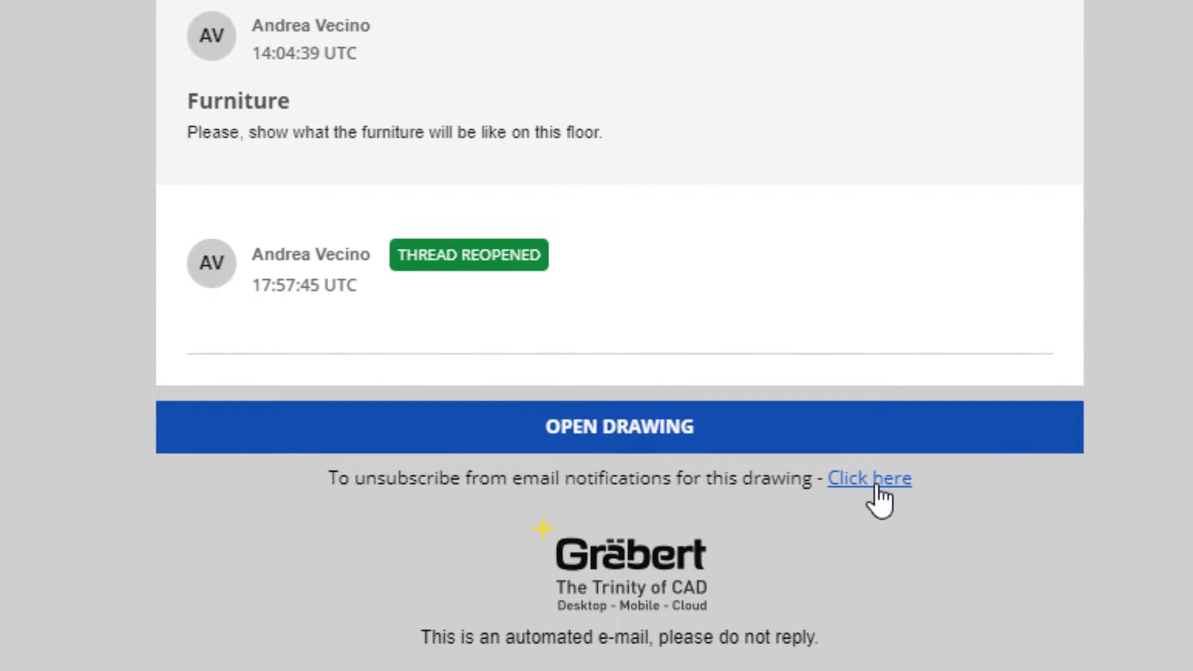
pyautogui.click(774, 500)
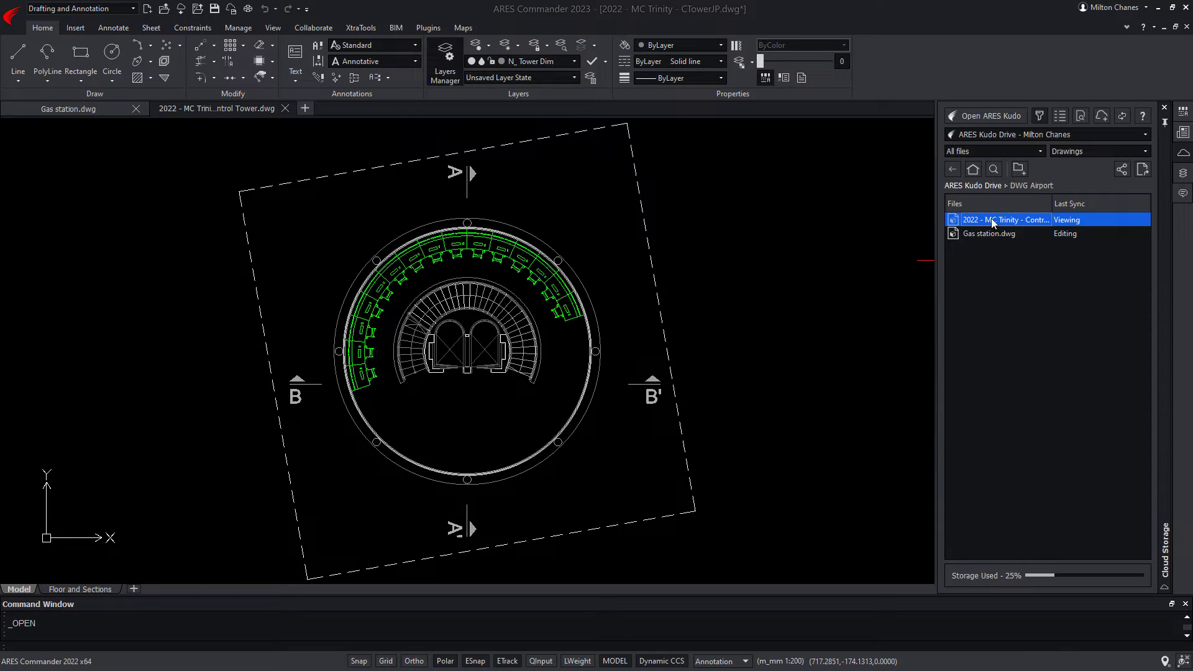
pyautogui.rightClick(990, 220)
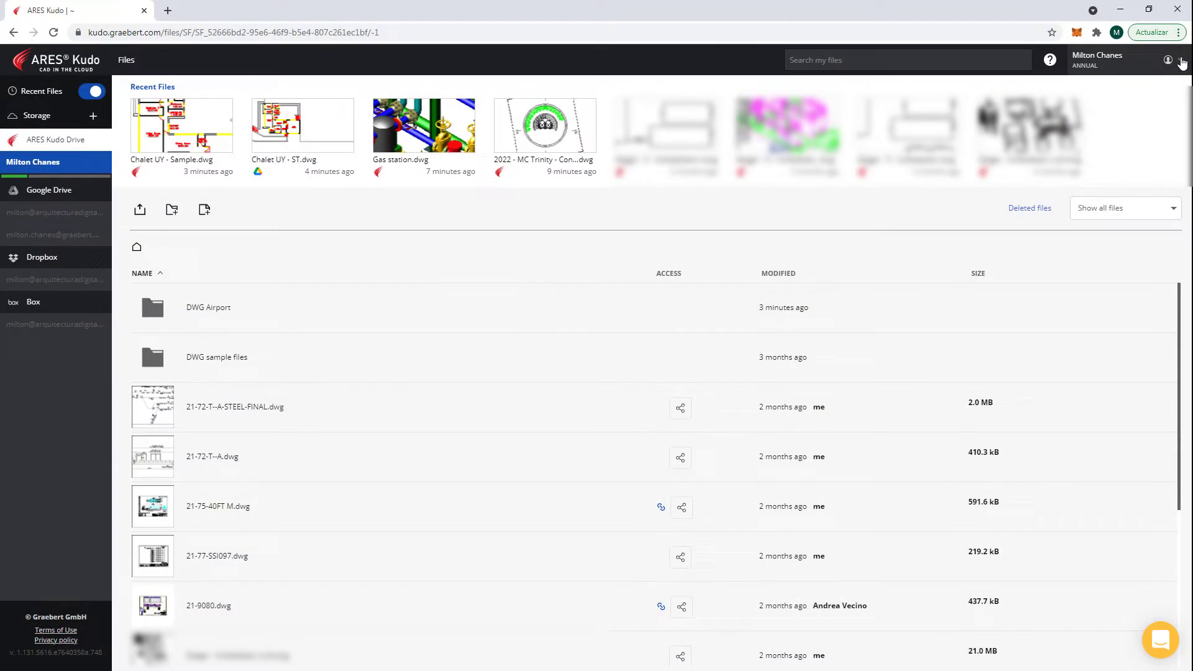
pyautogui.click(1181, 62)
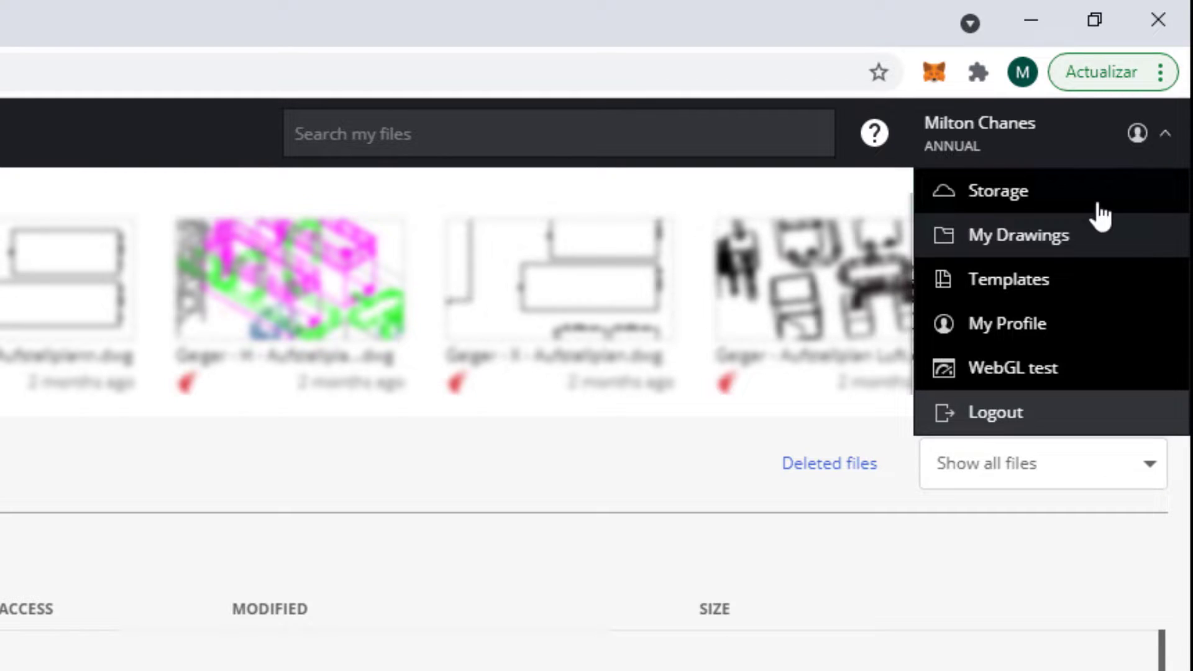
# Step: In My Profile preferences, change e-mail notification frequency from Hourly to Daily
pyautogui.click(1024, 330)
pyautogui.click(628, 93)
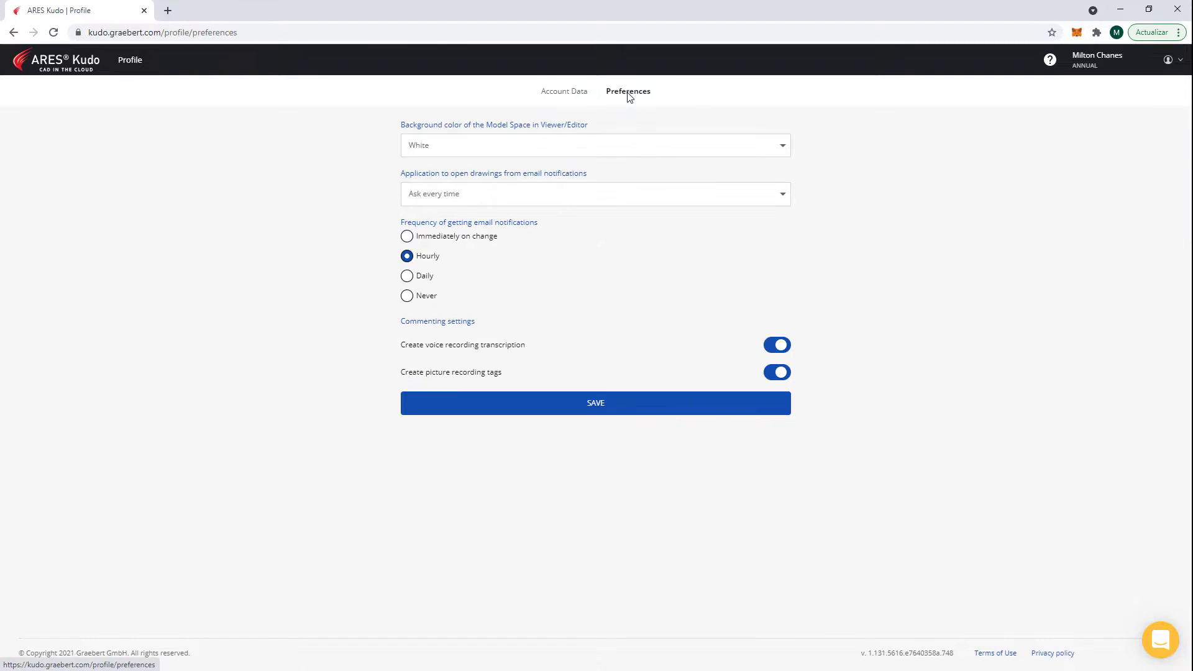
pyautogui.click(423, 276)
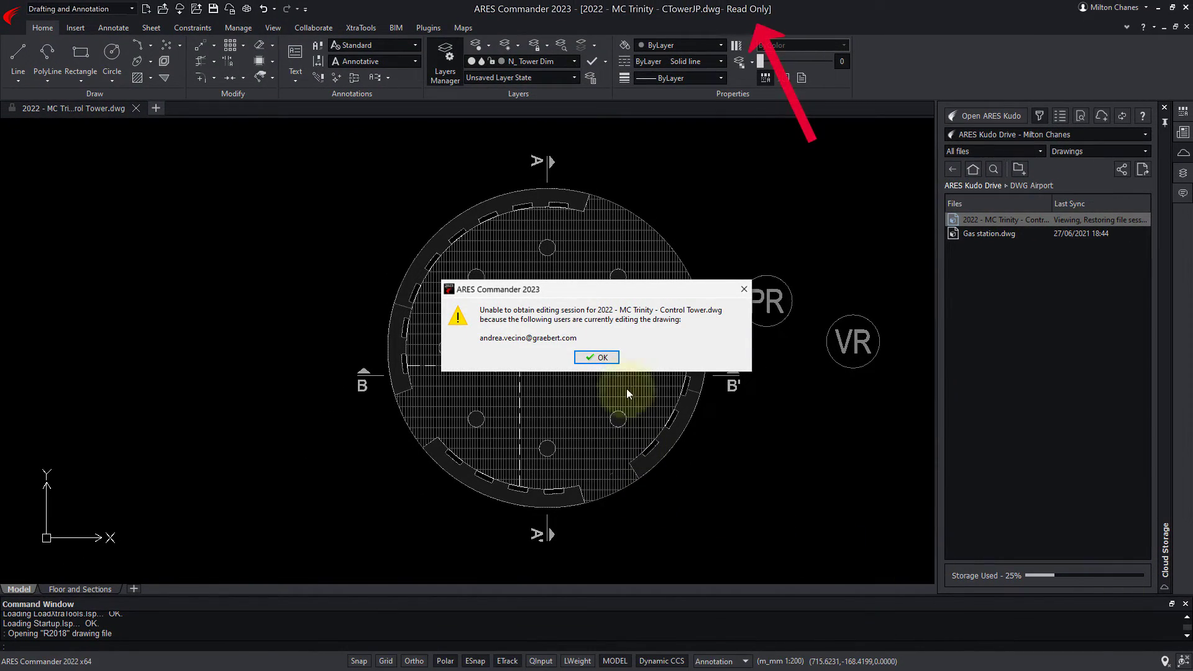
# Step: Dismiss the editing warning, review the picture comment's pillar photo, and zoom to Desk orientation's 26 entities
pyautogui.click(597, 357)
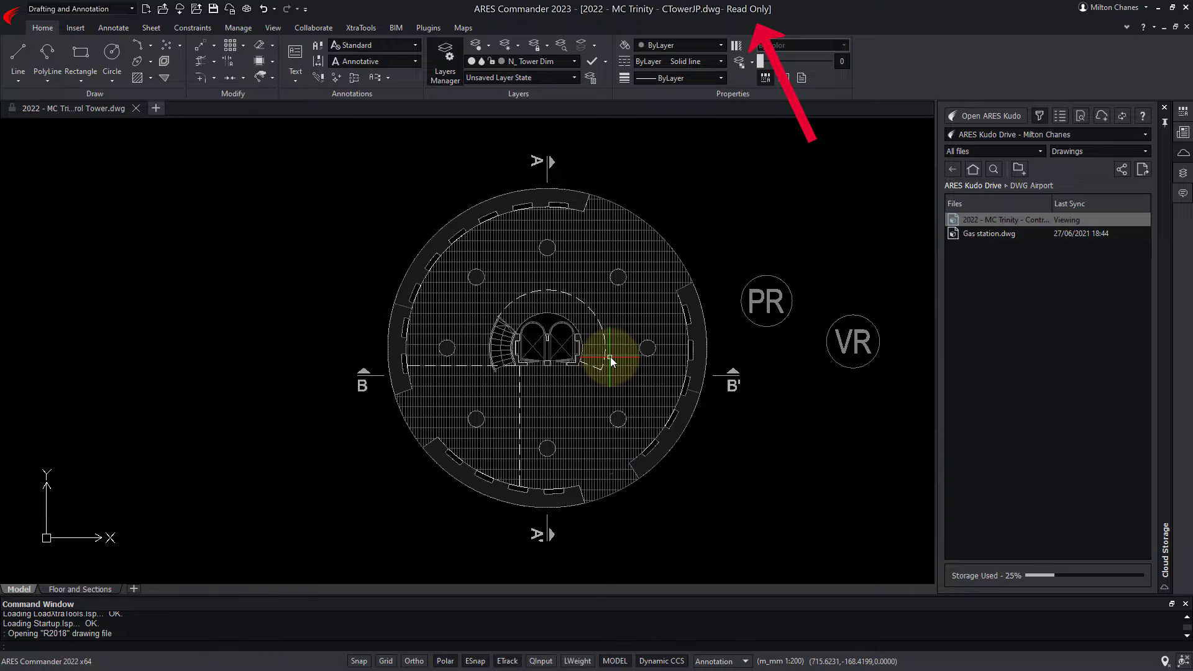
pyautogui.click(1183, 195)
pyautogui.click(1140, 159)
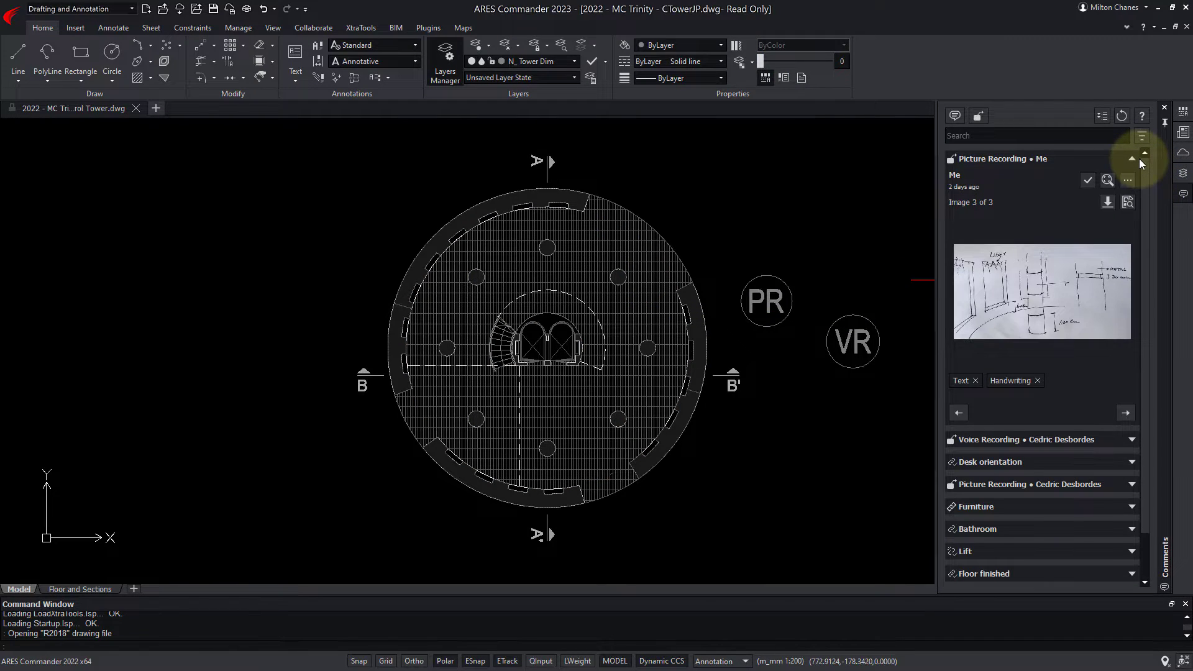
pyautogui.click(1124, 413)
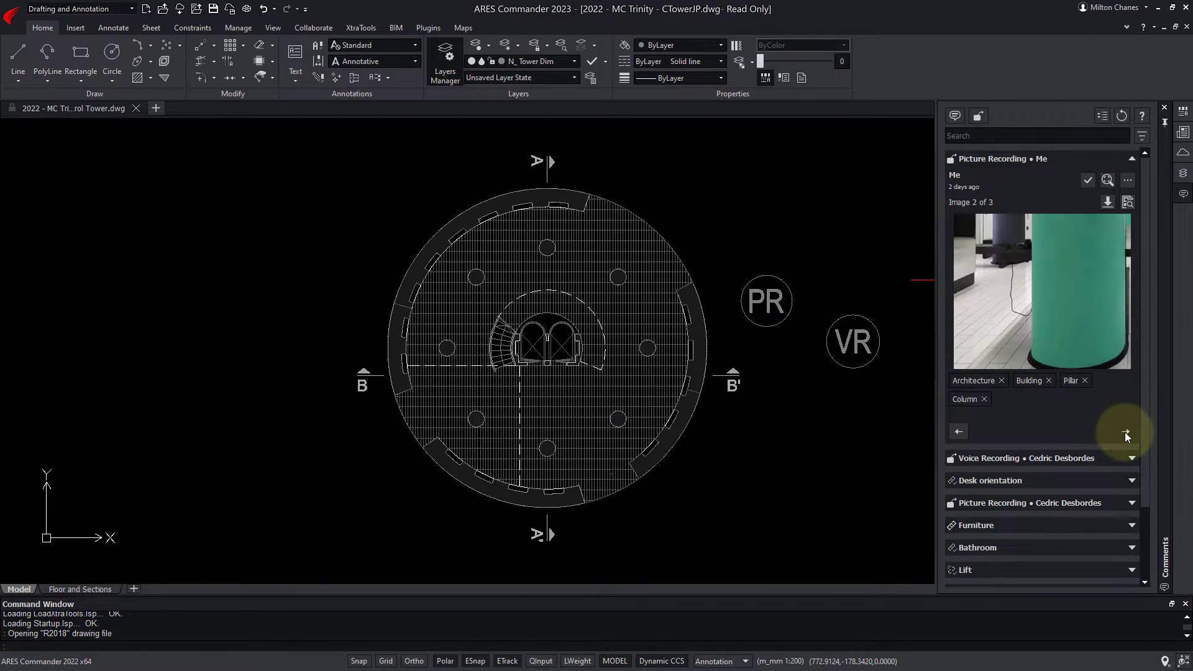
pyautogui.click(1107, 181)
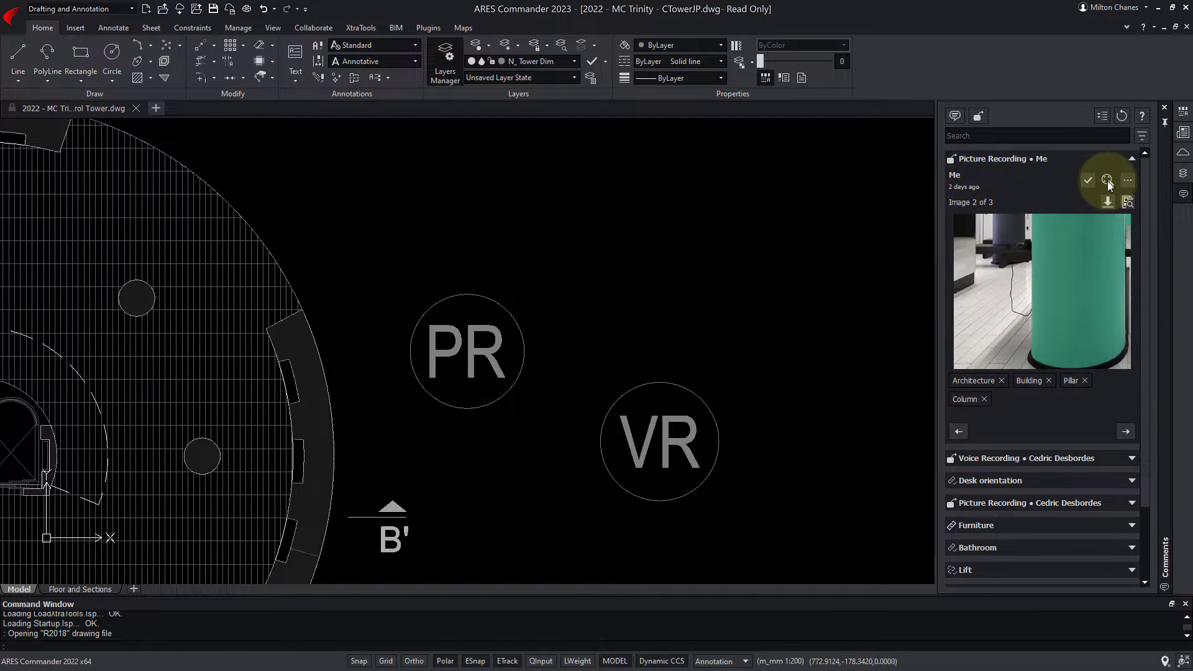
pyautogui.click(1086, 179)
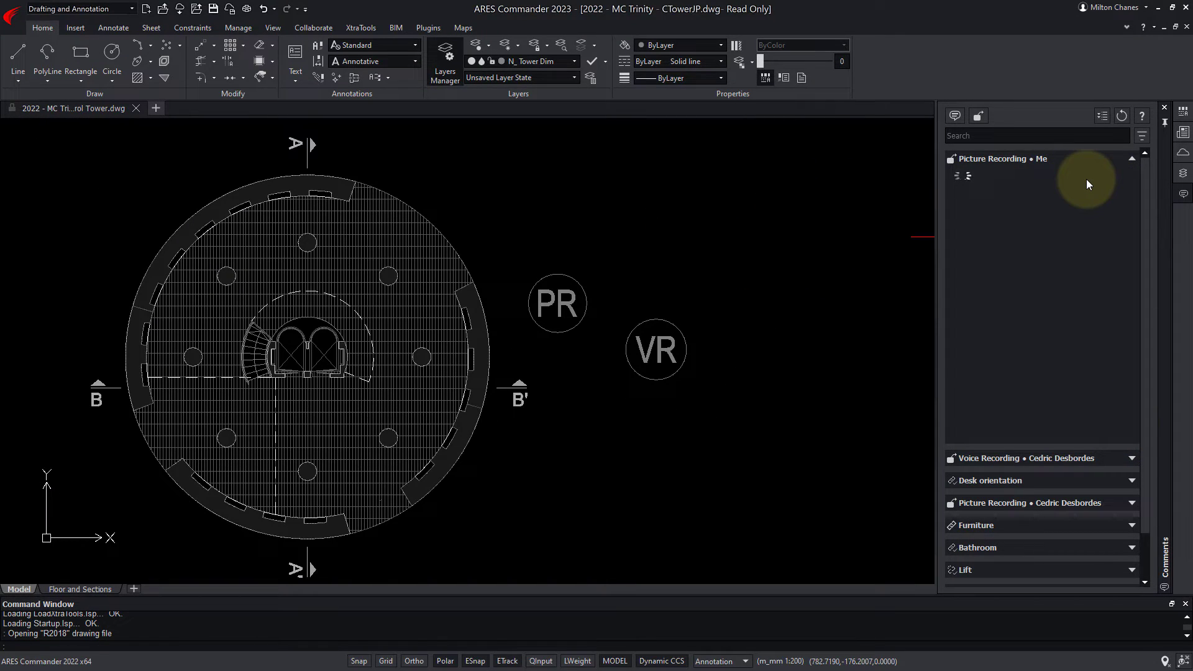
pyautogui.click(1131, 482)
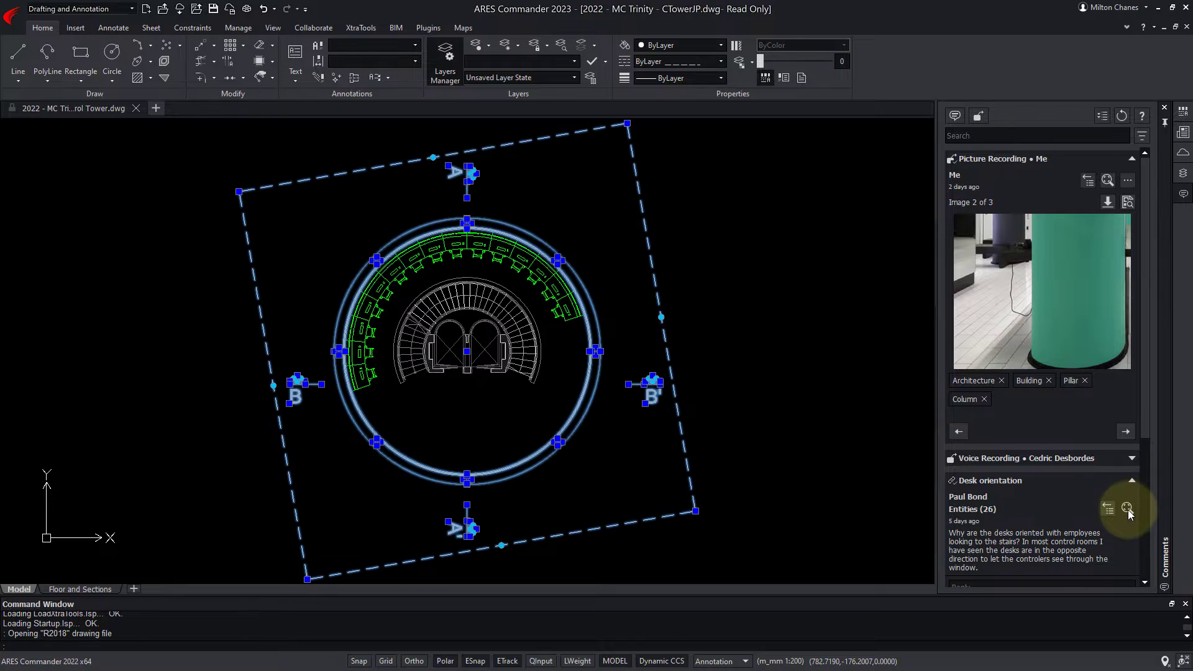
# Step: Uncheck Show resolved comments and Show resolved markups in the comments filter
pyautogui.click(1141, 138)
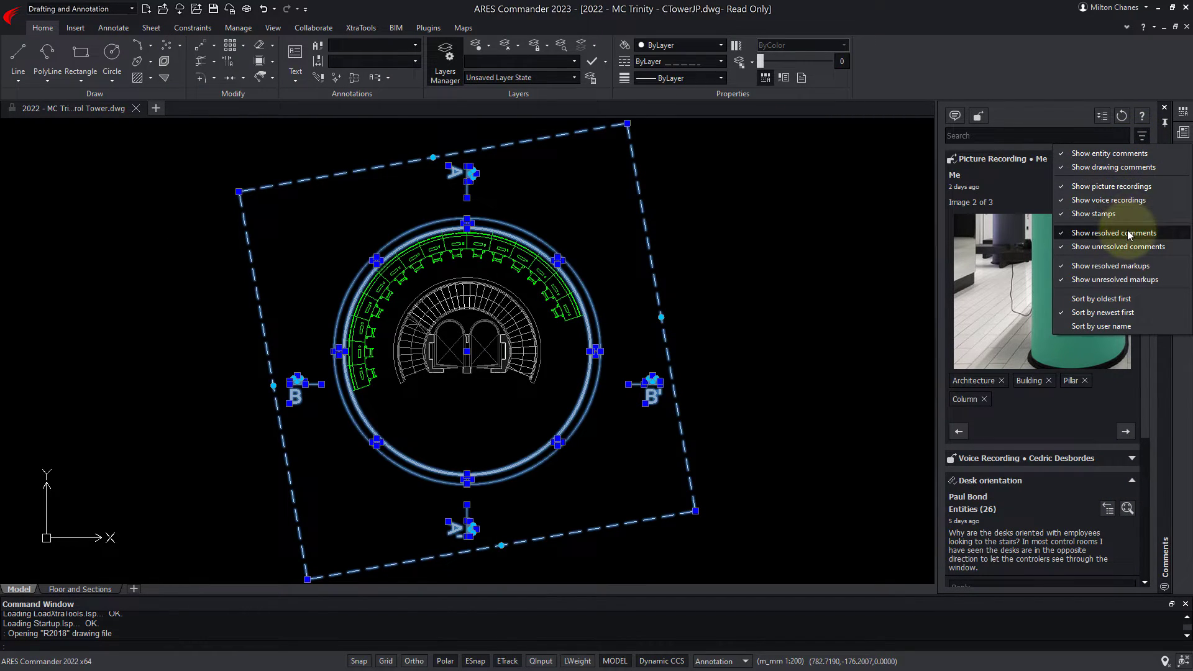
pyautogui.click(1111, 232)
pyautogui.click(1143, 138)
pyautogui.click(1110, 266)
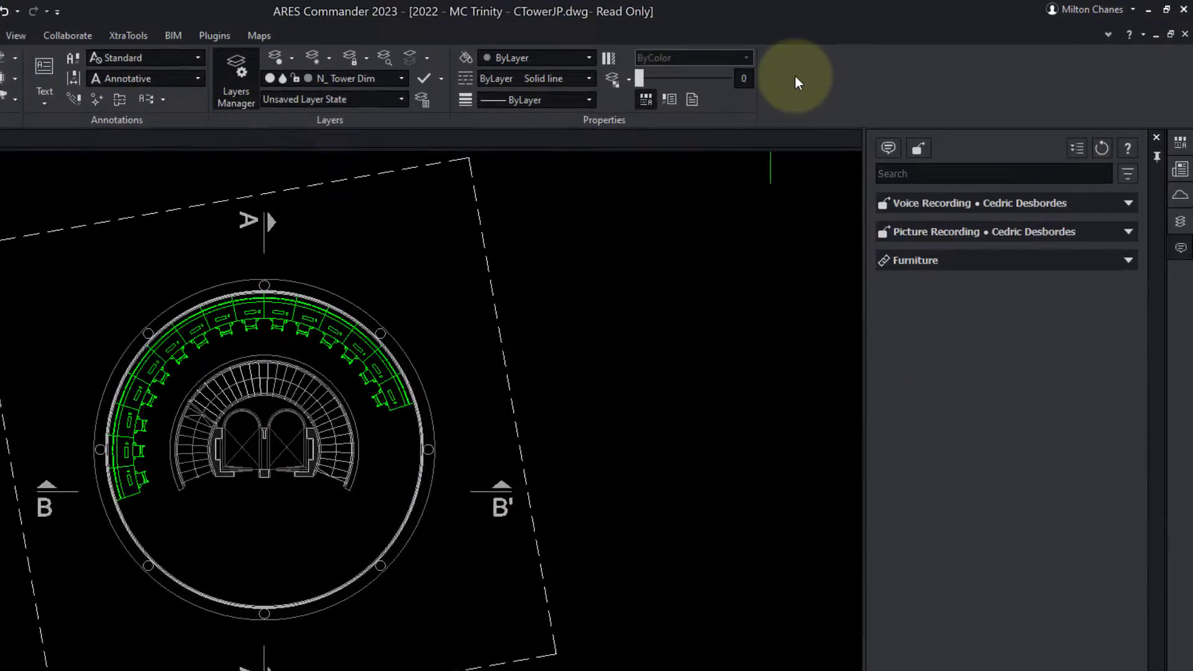
# Step: Open Version History and compare the drawing with its 25 June 2021 21:01 version
pyautogui.rightClick(885, 64)
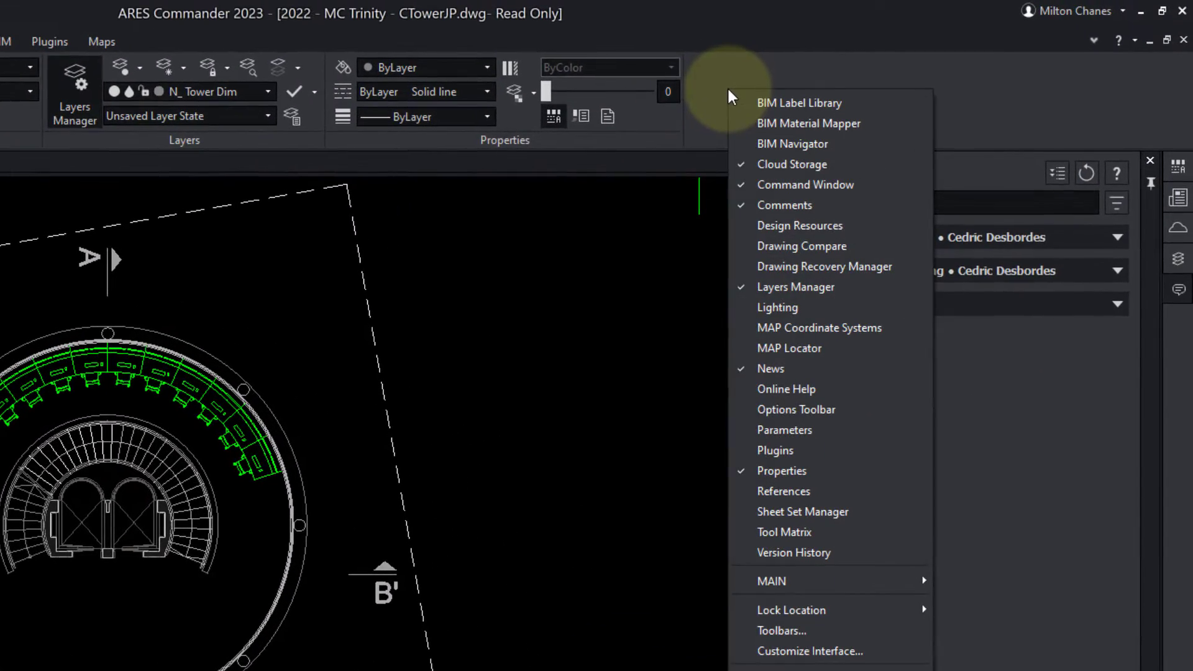
pyautogui.click(807, 552)
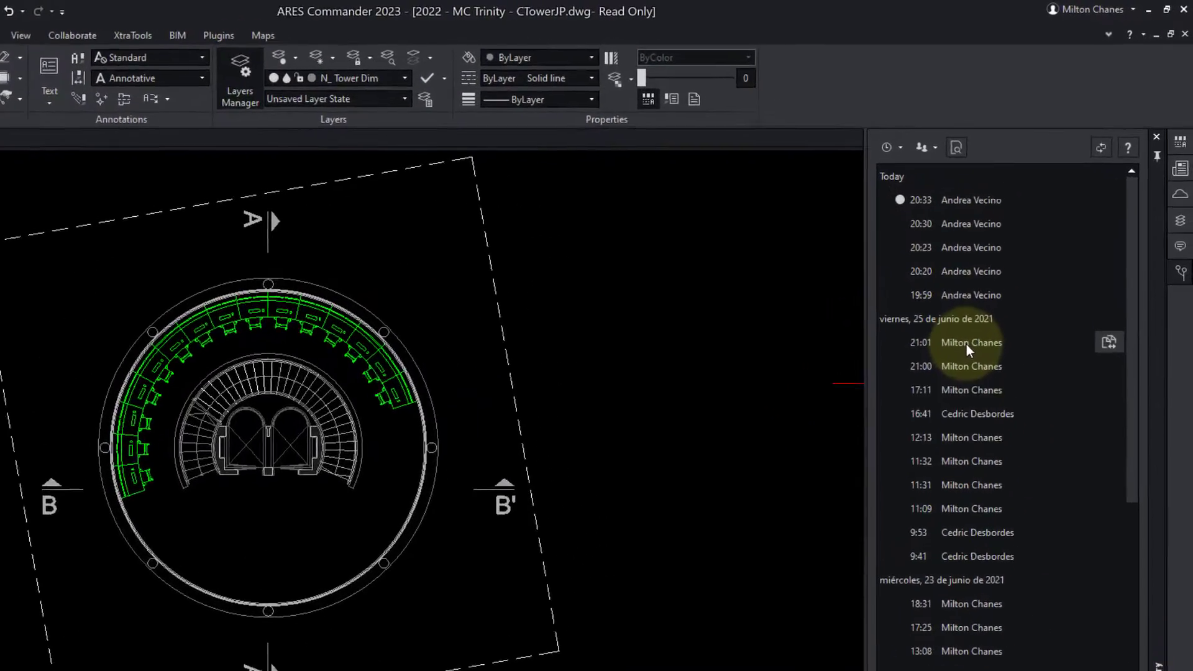
pyautogui.click(1014, 269)
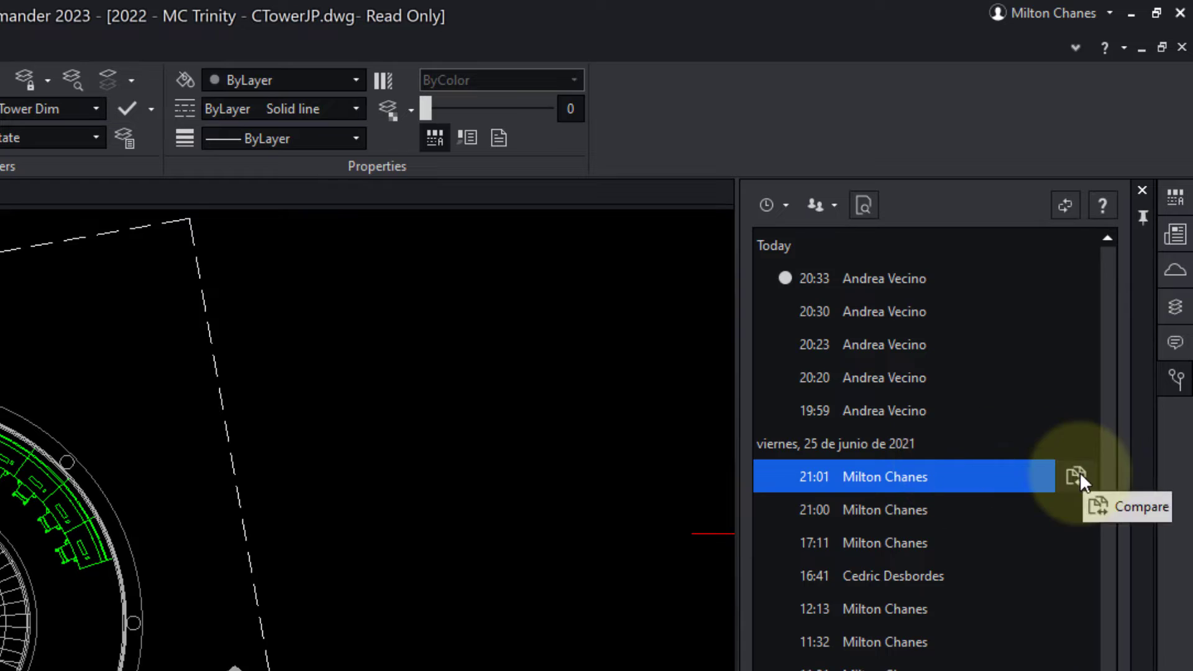
pyautogui.click(1079, 472)
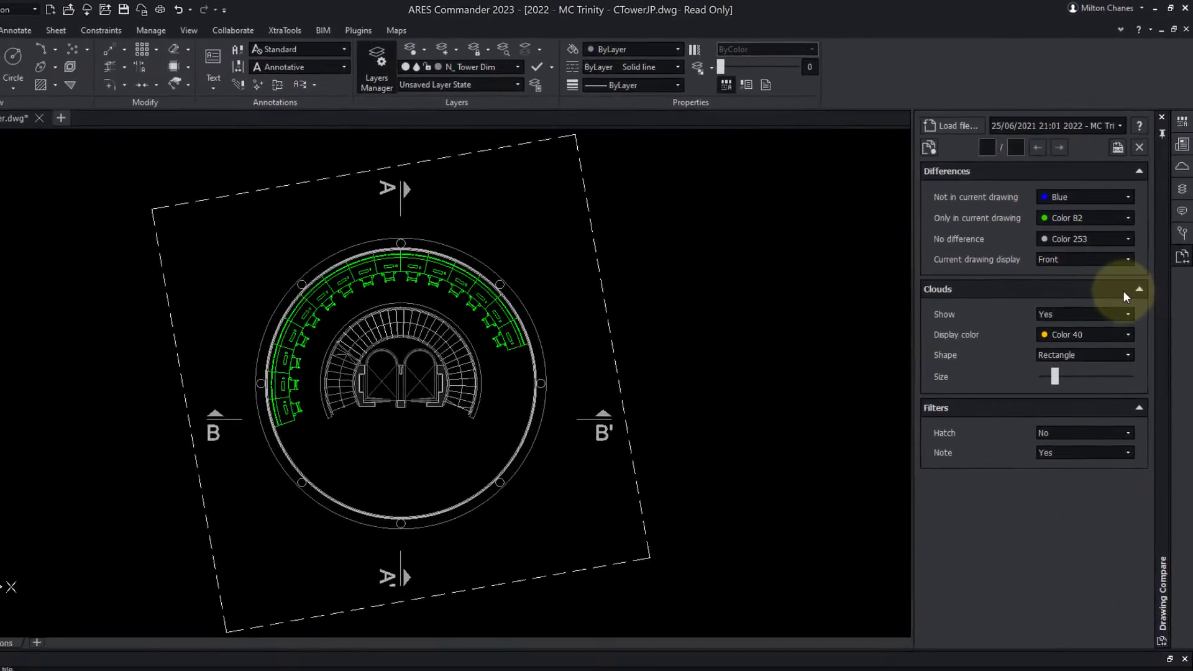
# Step: Step through the four differences to the last one, then return to the version history
pyautogui.scroll(-2, 602, 362)
pyautogui.scroll(-4, 602, 362)
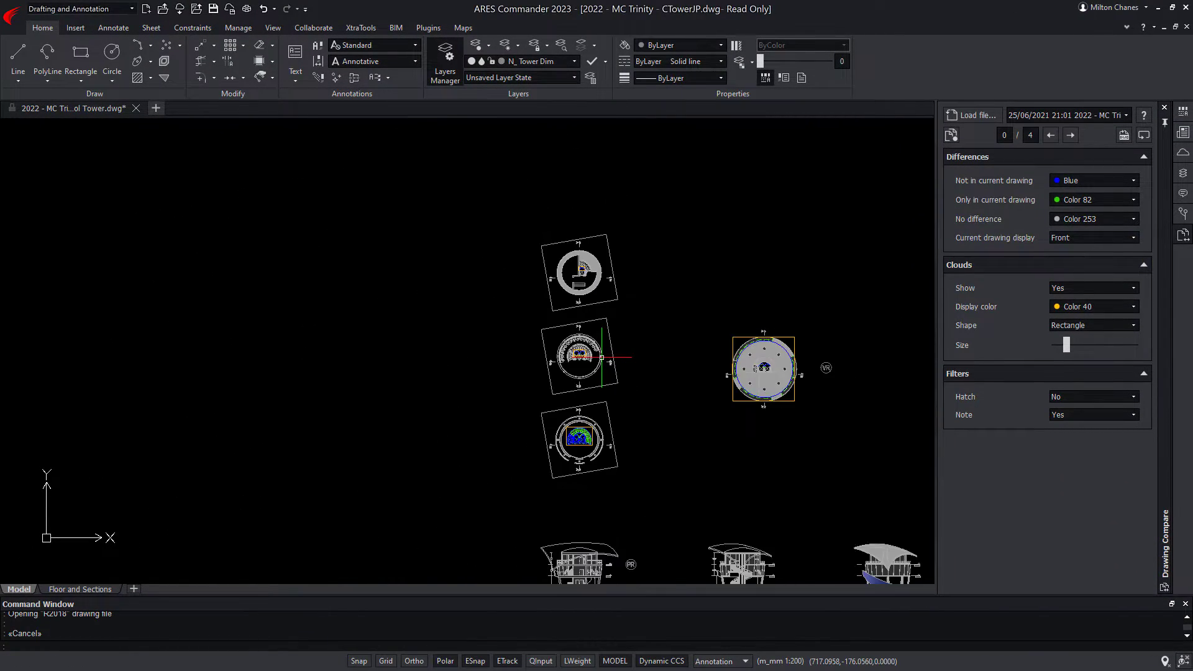
pyautogui.click(1071, 134)
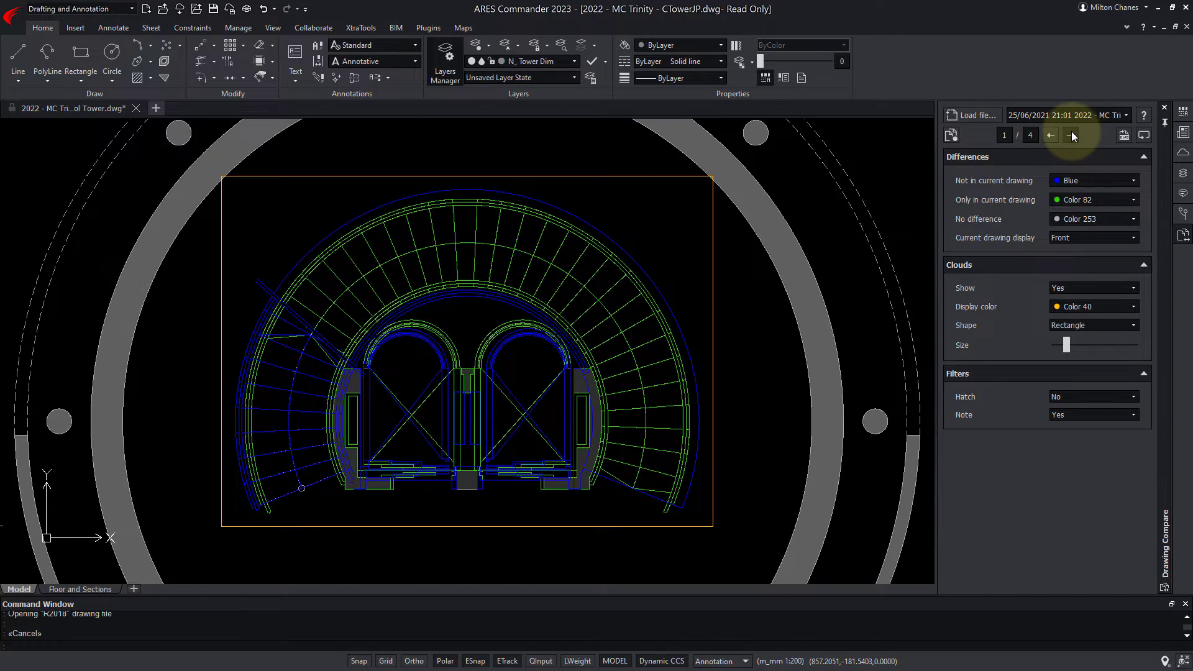
pyautogui.click(1069, 140)
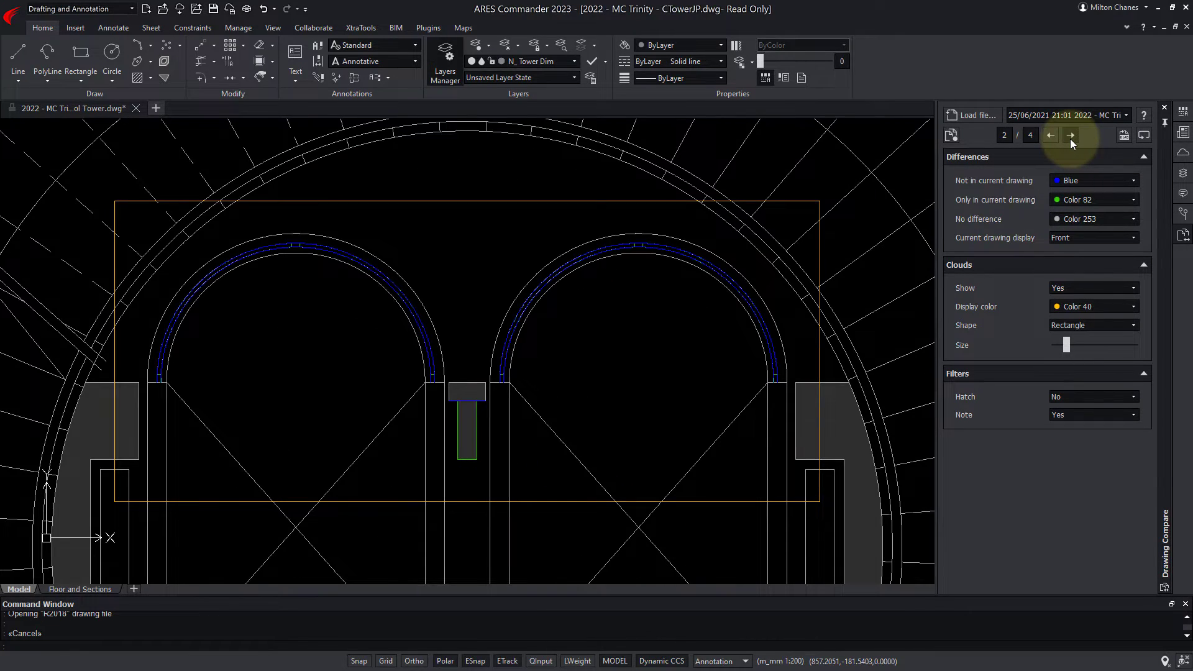
pyautogui.click(1069, 139)
pyautogui.click(1069, 140)
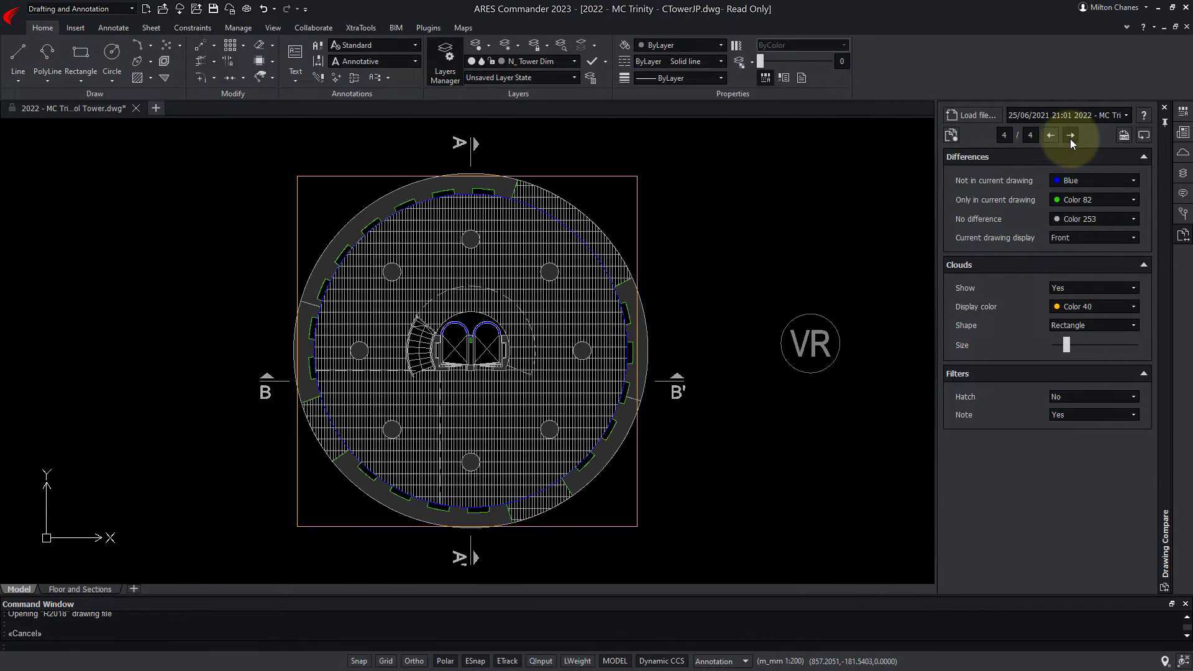
pyautogui.click(1182, 213)
# Step: Place an APPROVED stamp upper right of the round floor plan via the Comments stamps list
pyautogui.rightClick(1044, 267)
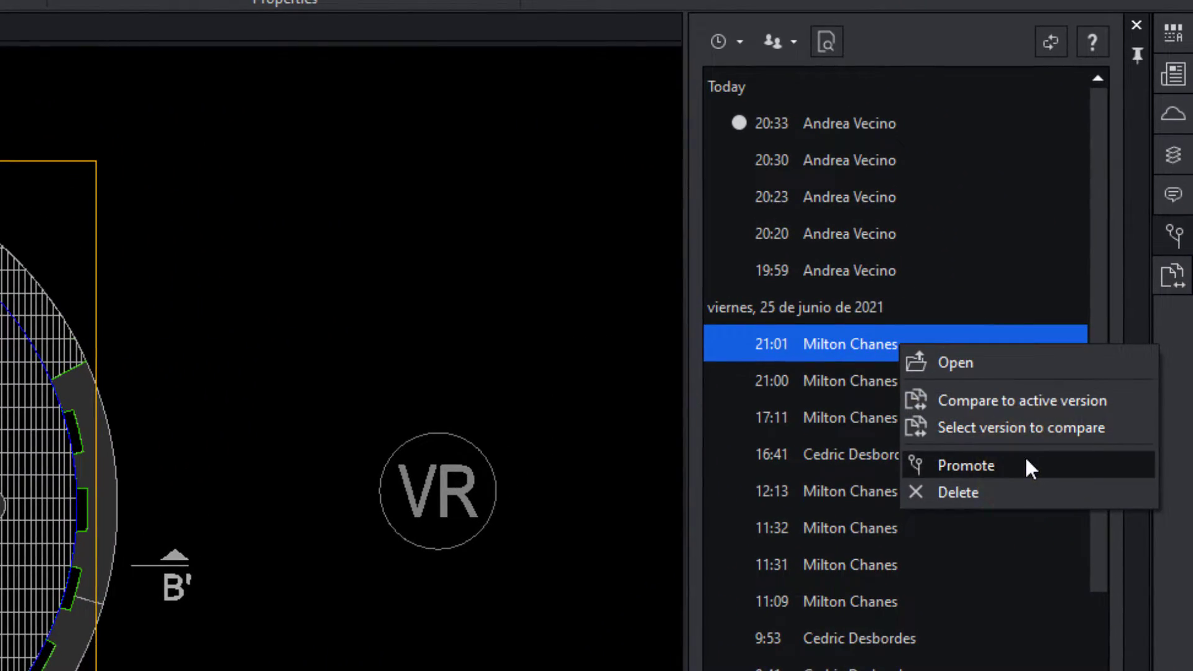
pyautogui.click(1030, 464)
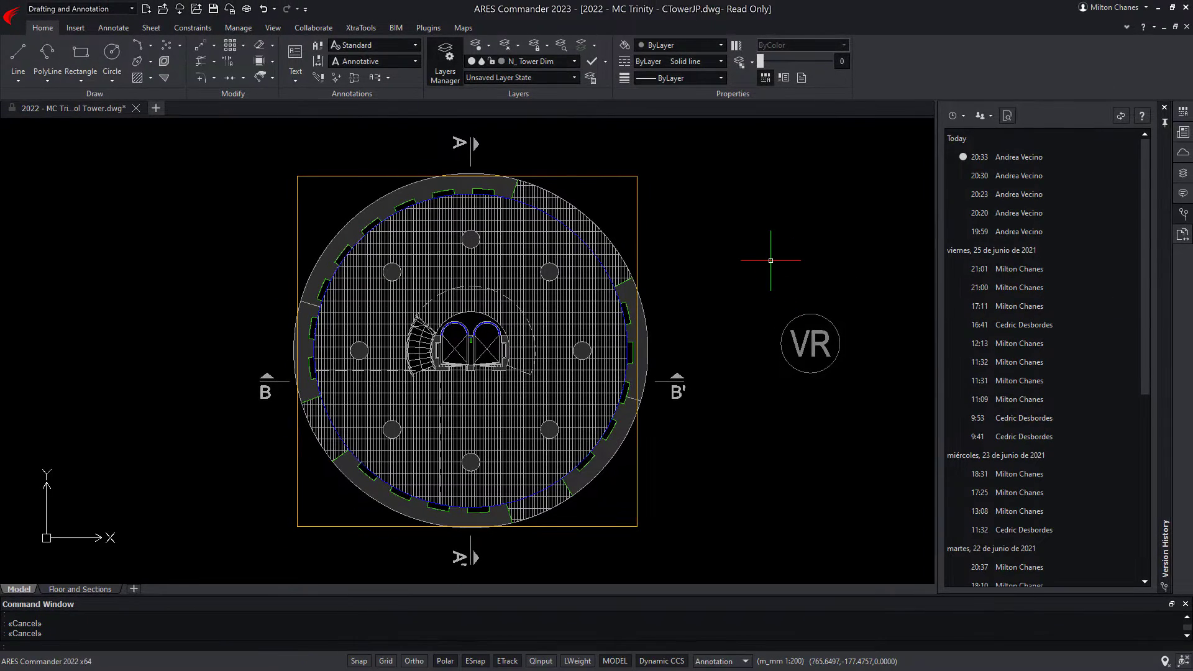
pyautogui.click(1183, 193)
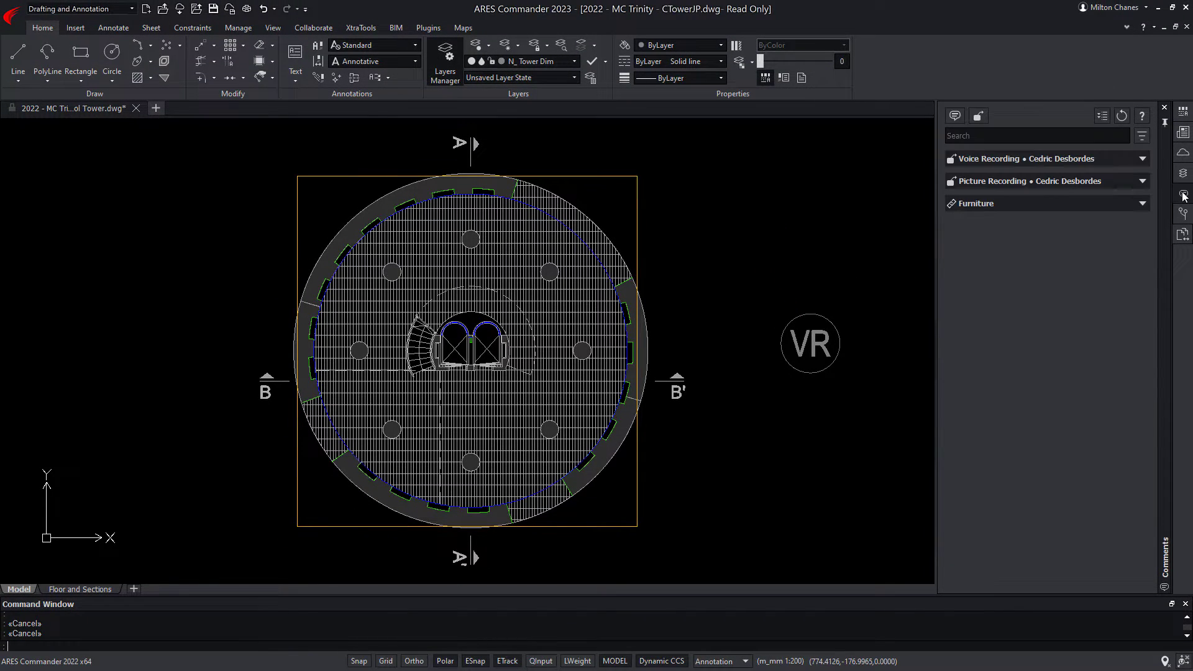
pyautogui.click(980, 118)
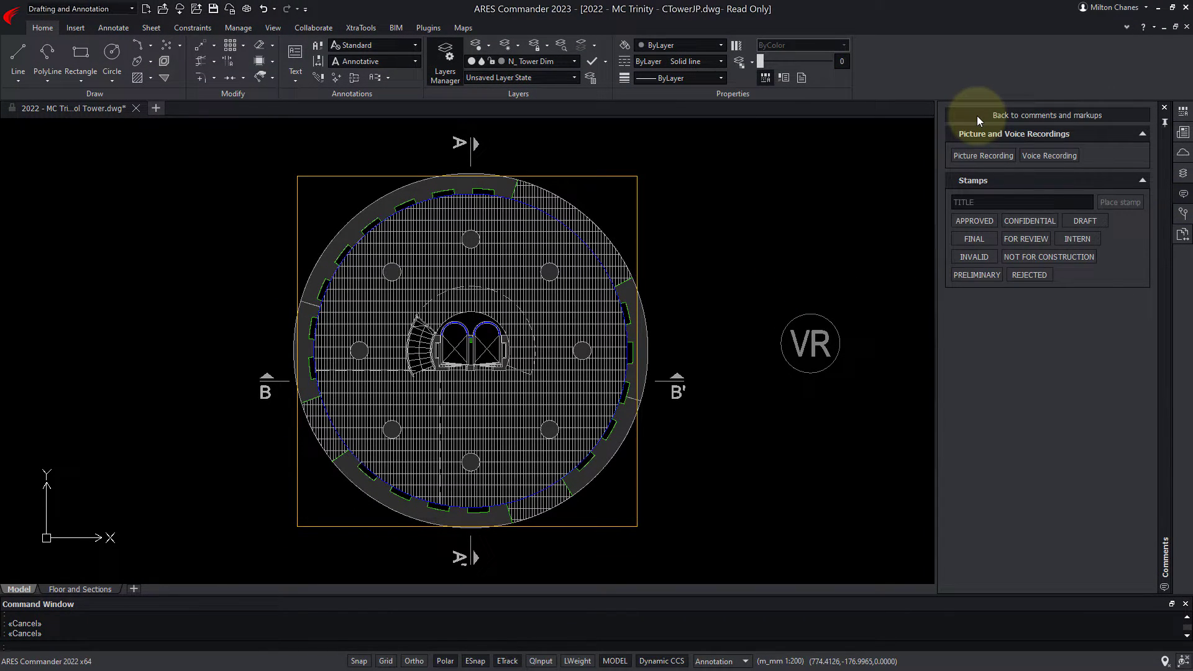
pyautogui.click(1026, 111)
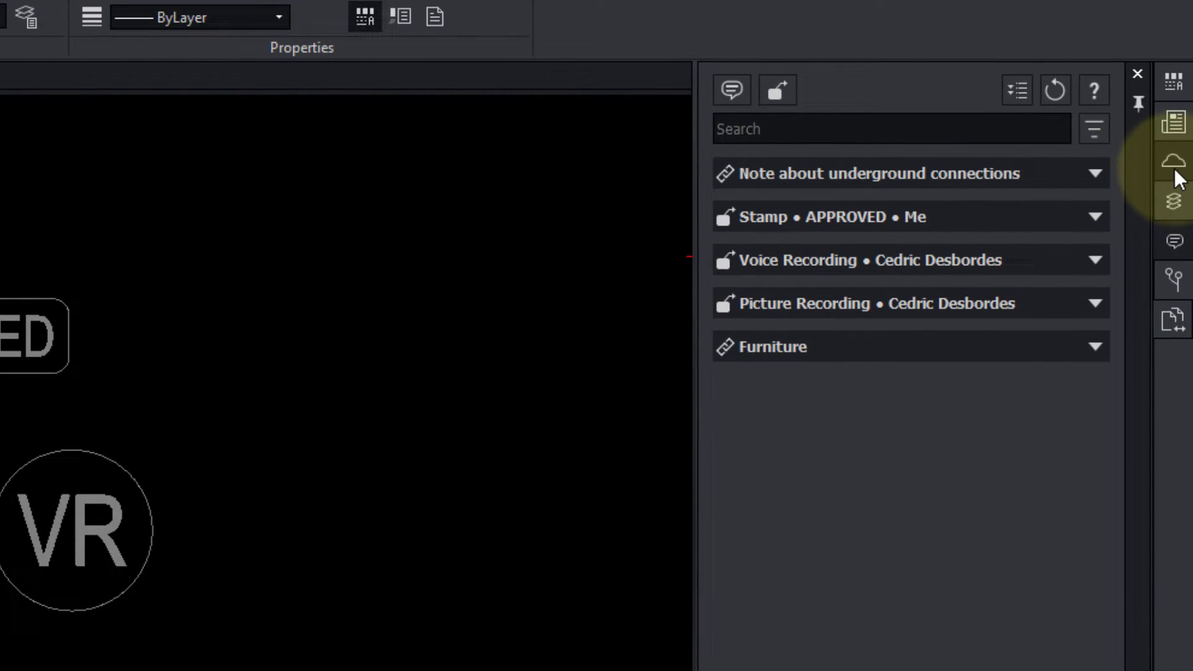
# Step: Browse the DWG Airport cloud folder and bring up the control tower drawing's sharing settings
pyautogui.click(1169, 169)
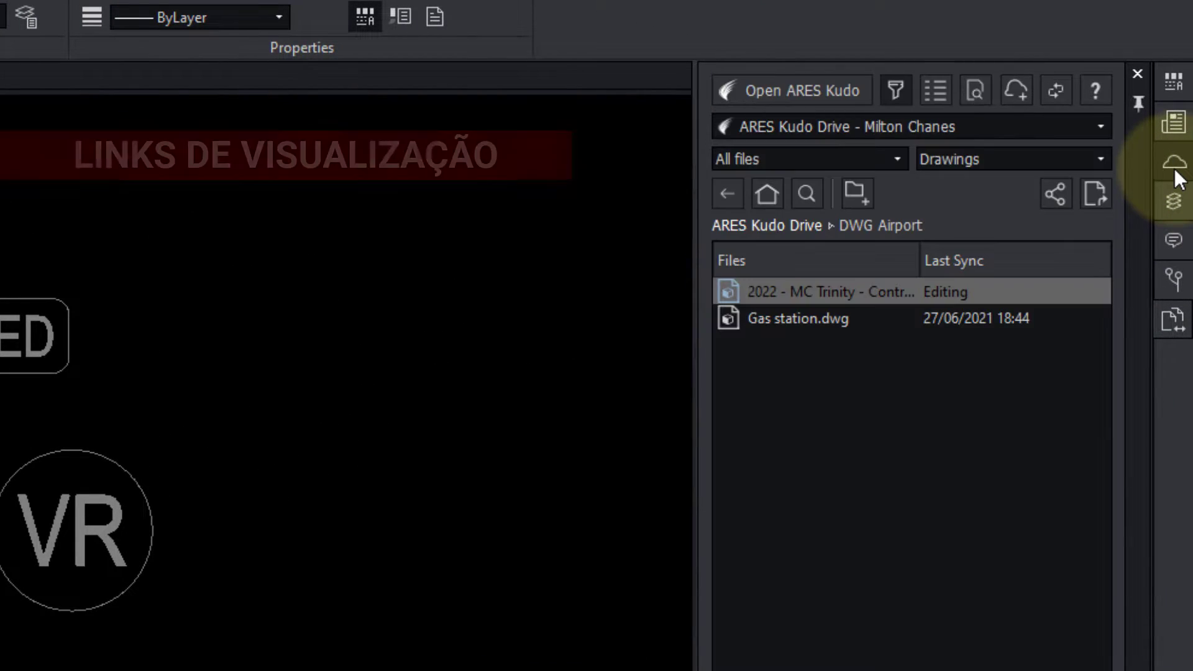
pyautogui.rightClick(846, 296)
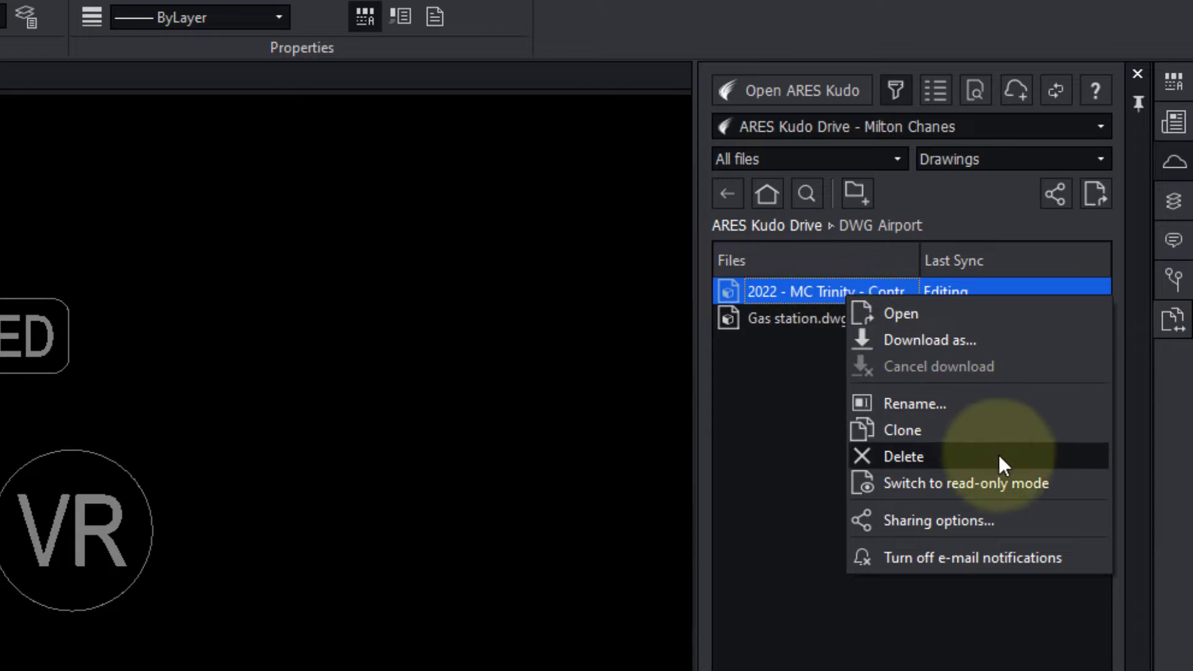
pyautogui.click(1034, 522)
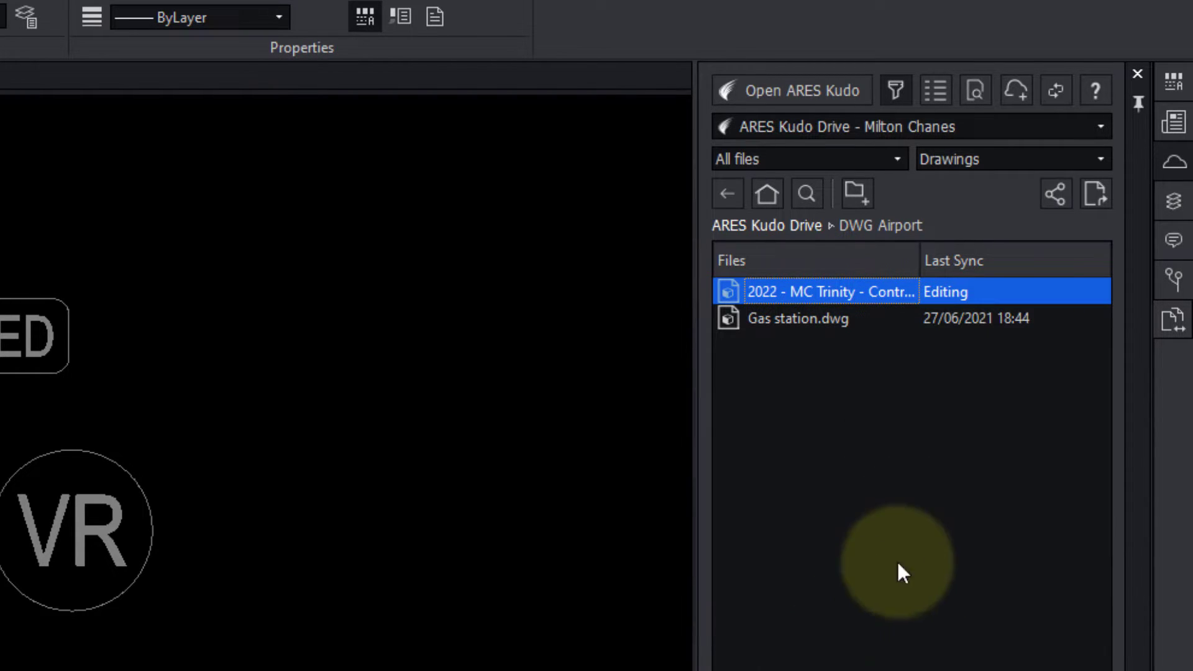
pyautogui.click(1055, 192)
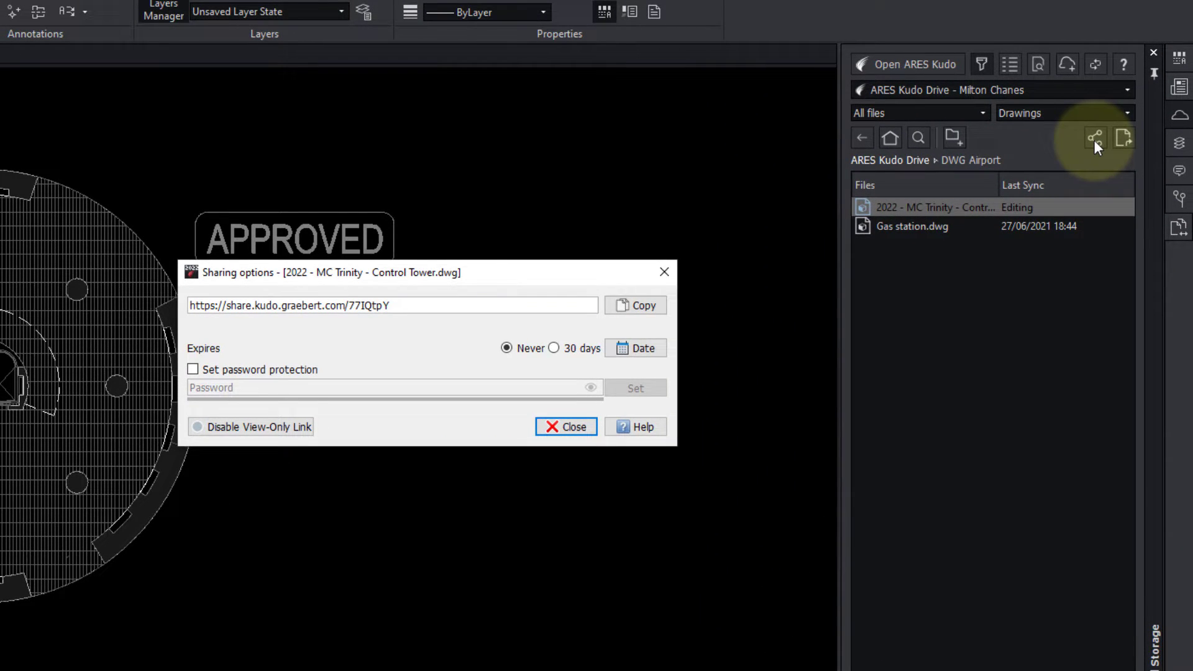
# Step: Copy the view-only share link and view the shared drawing's comments in the browser
pyautogui.click(538, 304)
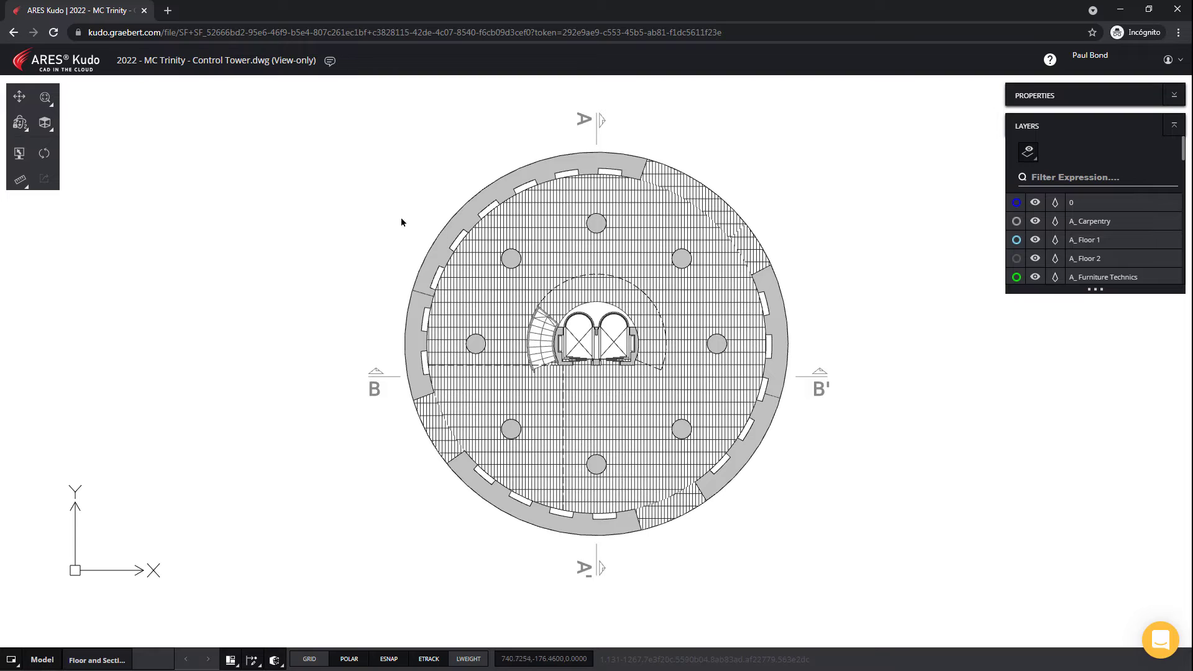
pyautogui.click(330, 62)
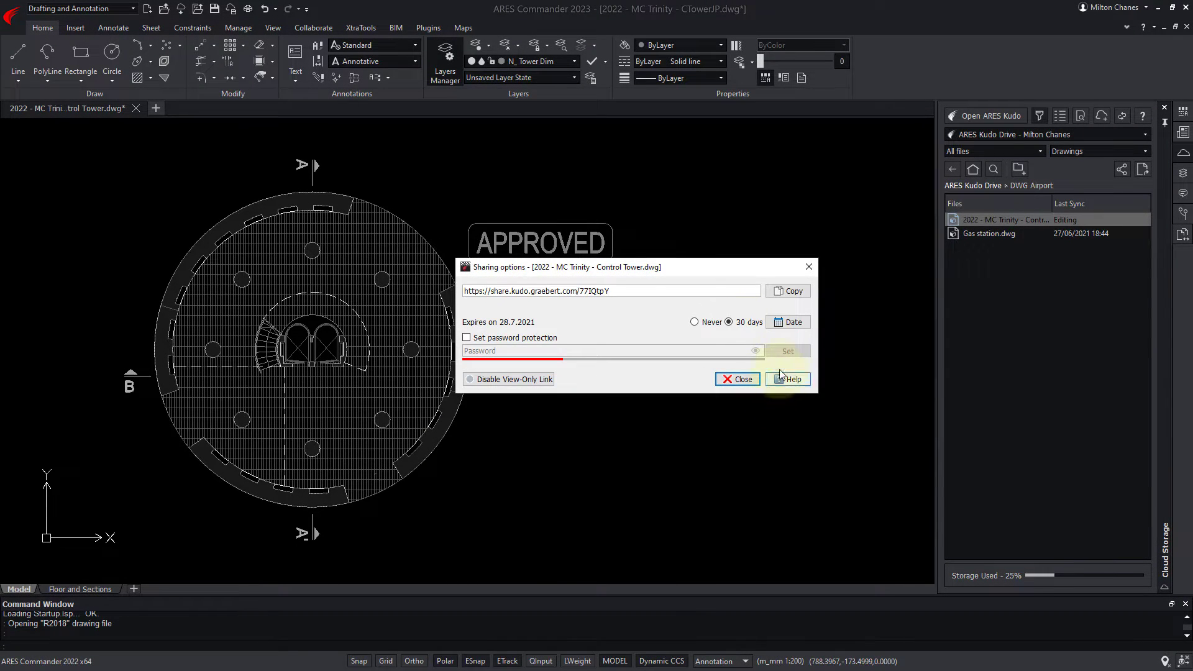
# Step: Make the share link expire on 12 August 2021 and enable password protection
pyautogui.click(791, 323)
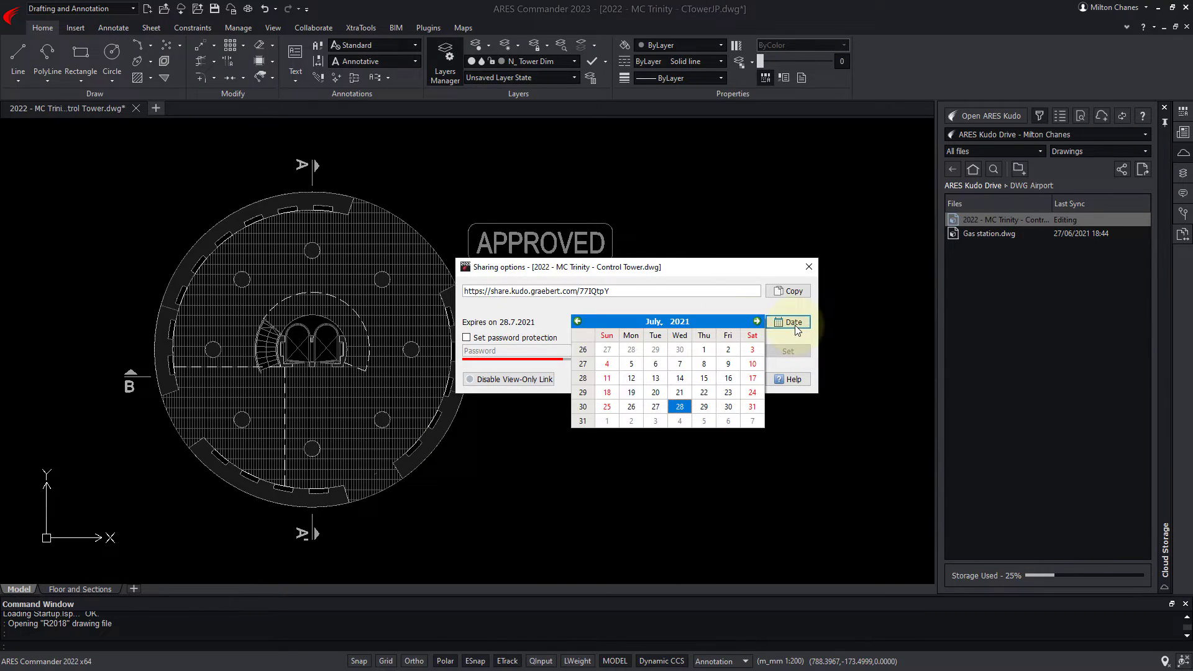
pyautogui.click(757, 321)
pyautogui.click(703, 378)
pyautogui.click(490, 337)
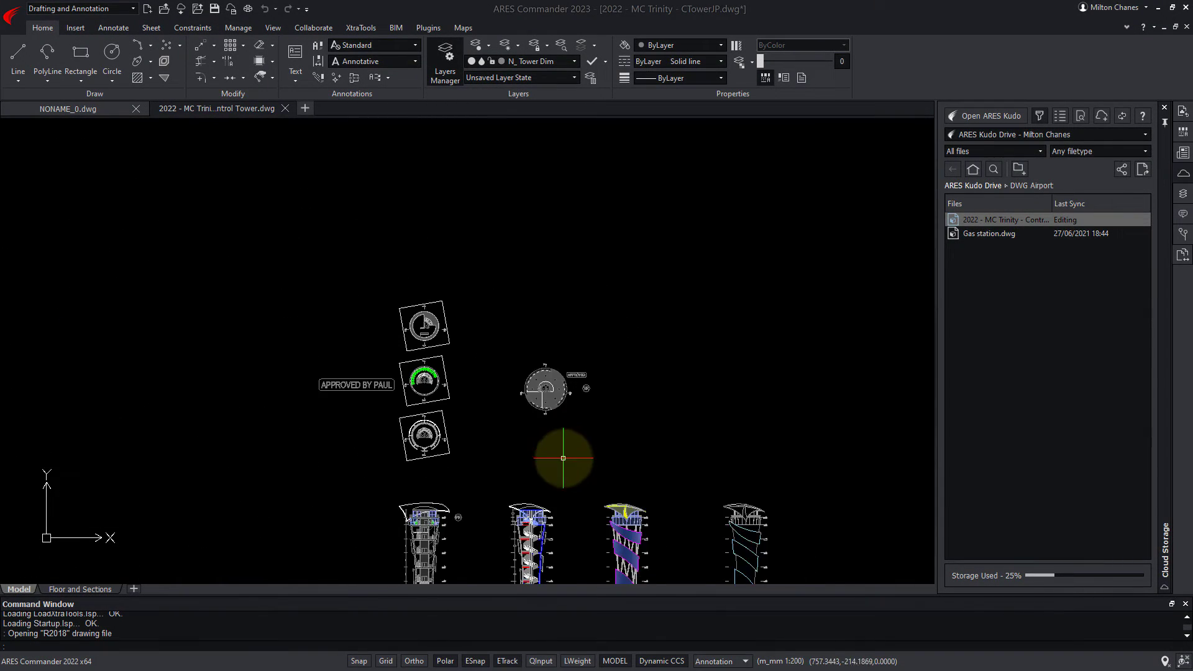
# Step: Mark the reviewer's stamp markup as resolved in the Comments list
pyautogui.click(1183, 214)
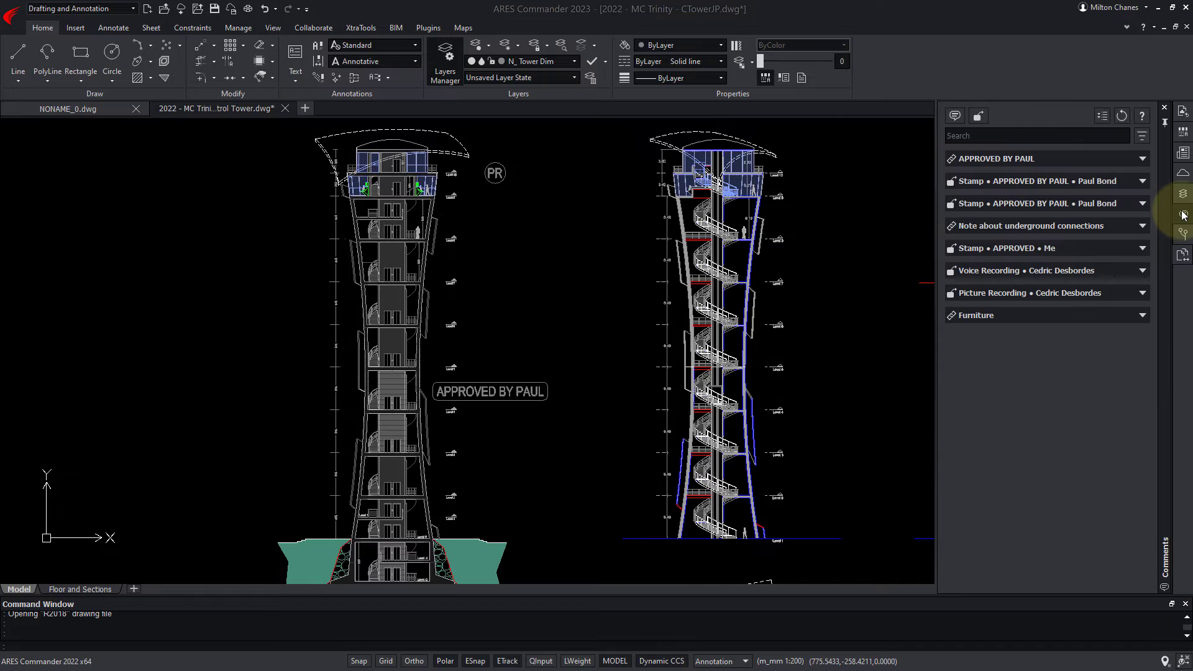
pyautogui.click(1124, 204)
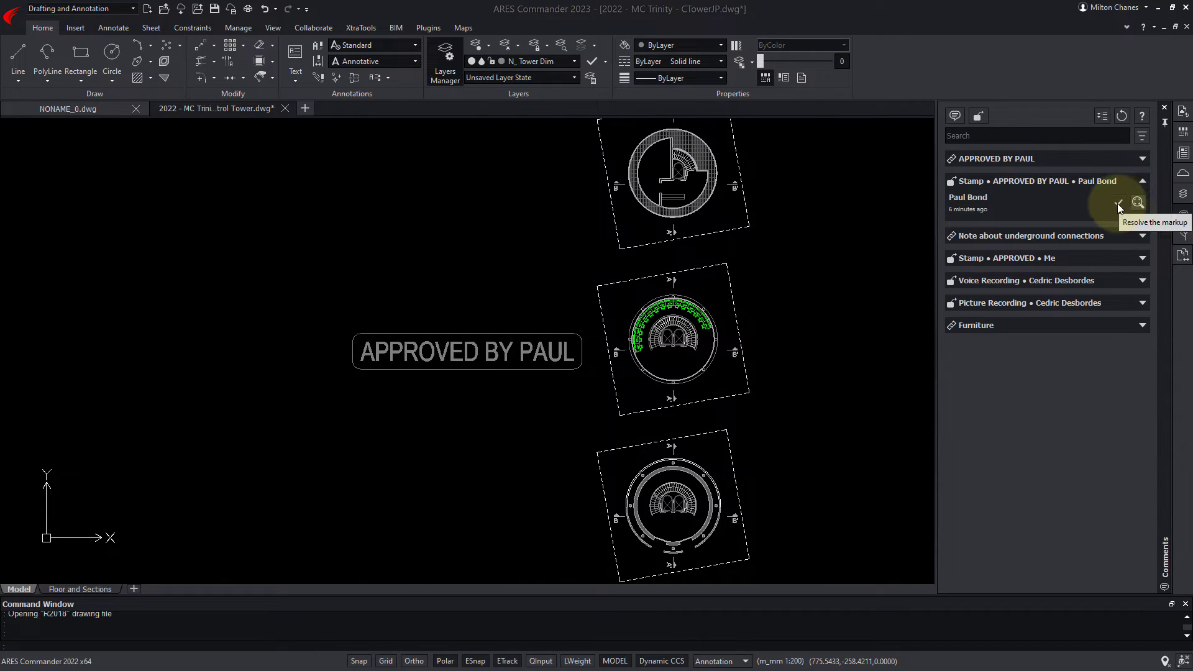
pyautogui.click(1117, 203)
# Step: Post the reply "You're welcome, it's always a pleasure." on the approval comment, then show Floor and Sections
pyautogui.click(1141, 159)
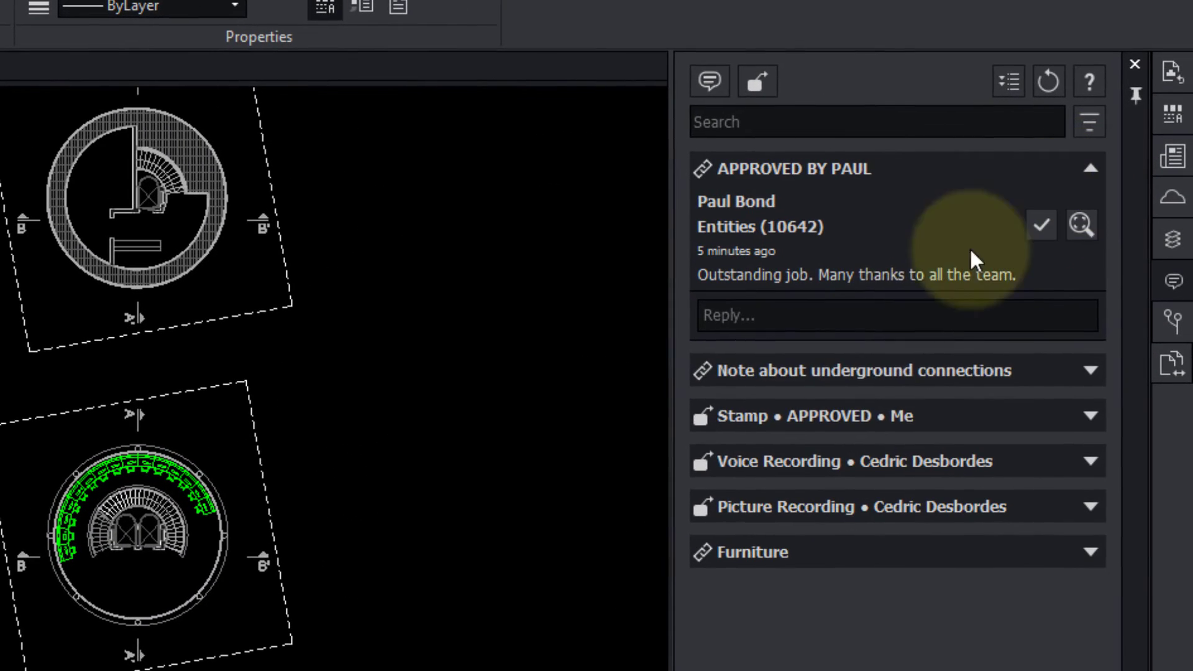
pyautogui.click(936, 293)
pyautogui.write("You're welcom")
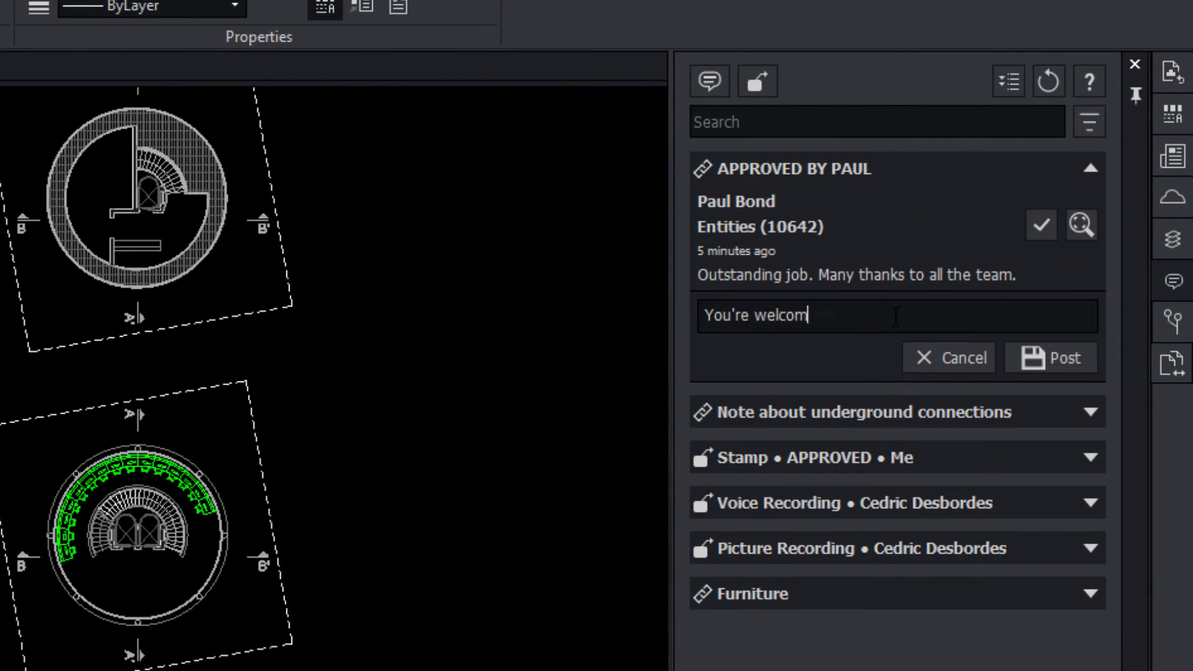
pyautogui.click(1066, 372)
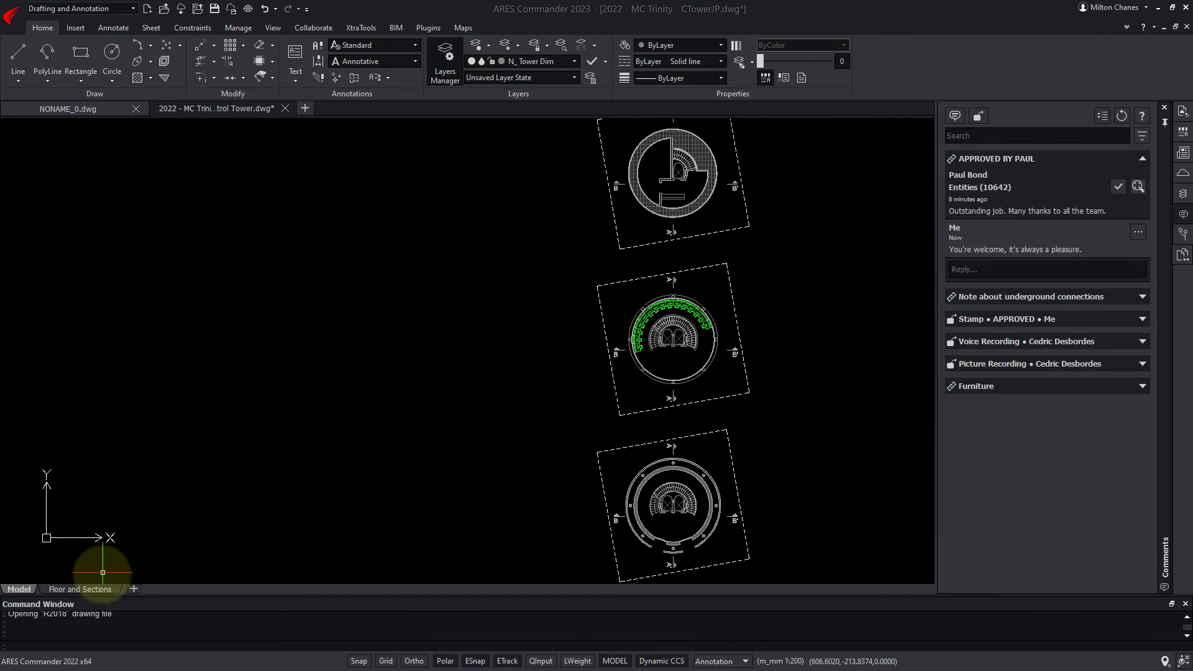
pyautogui.click(92, 588)
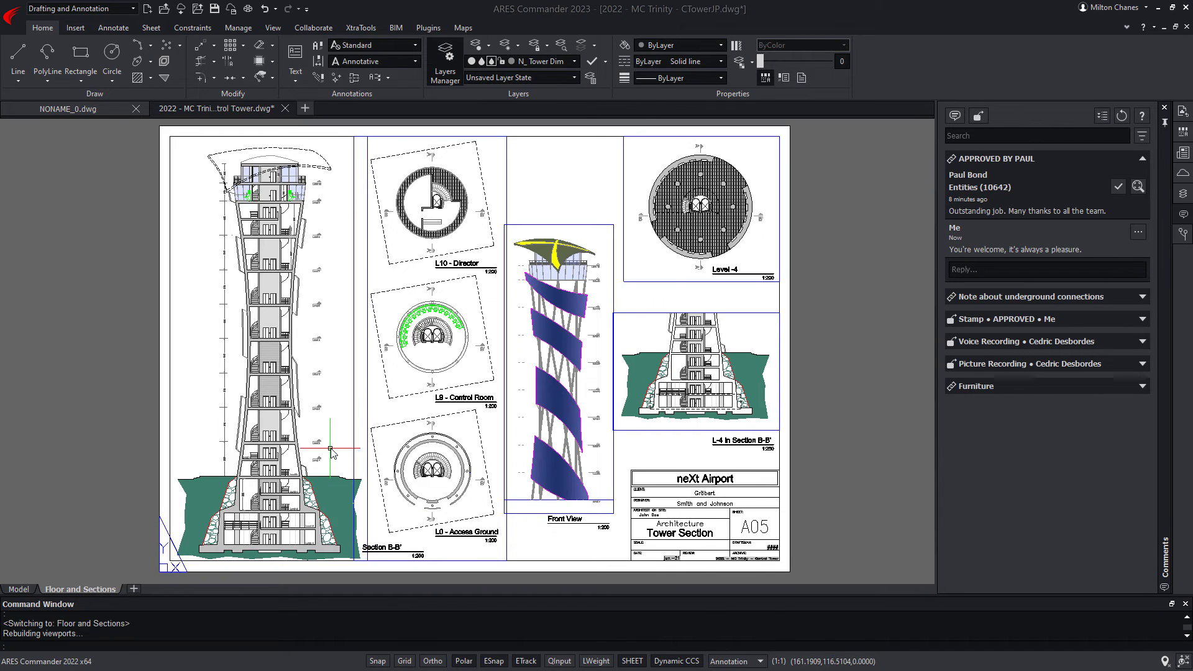